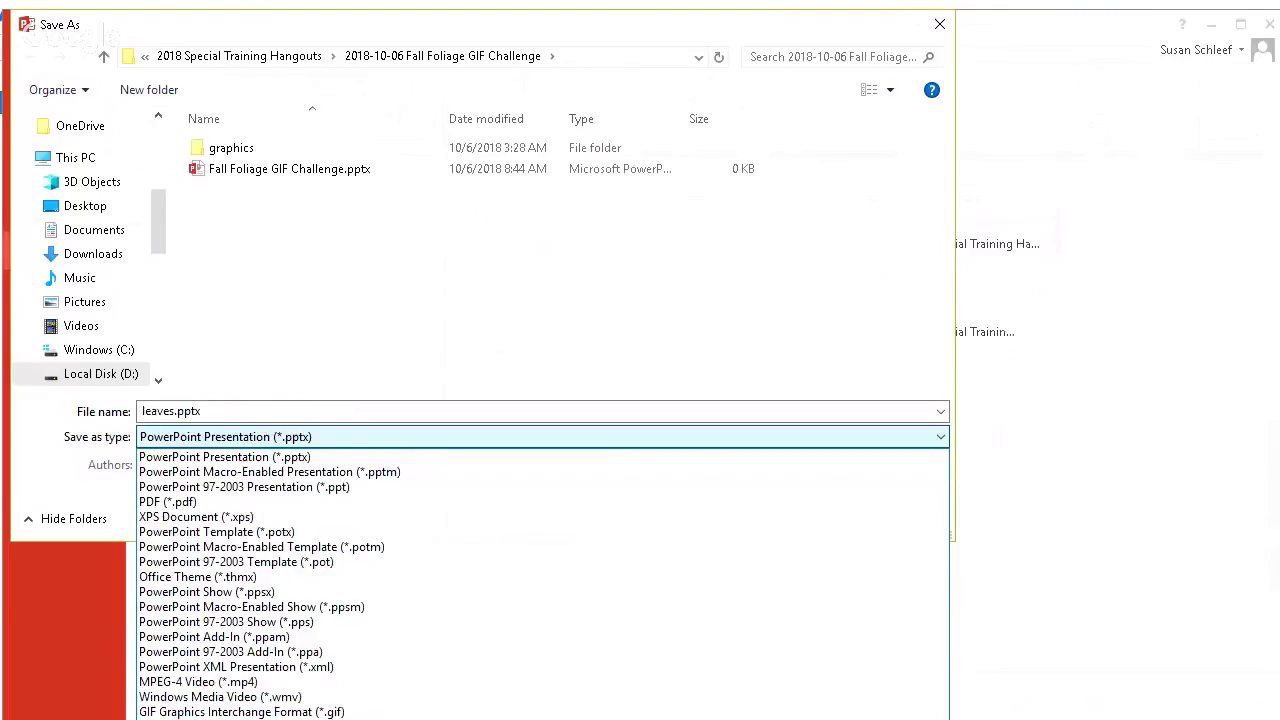
# Step: Export all slides of the presentation as separate PNG images under the name leaves in the 2018-10-06 Fall Foliage GIF Challenge folder
pyautogui.click(240, 719)
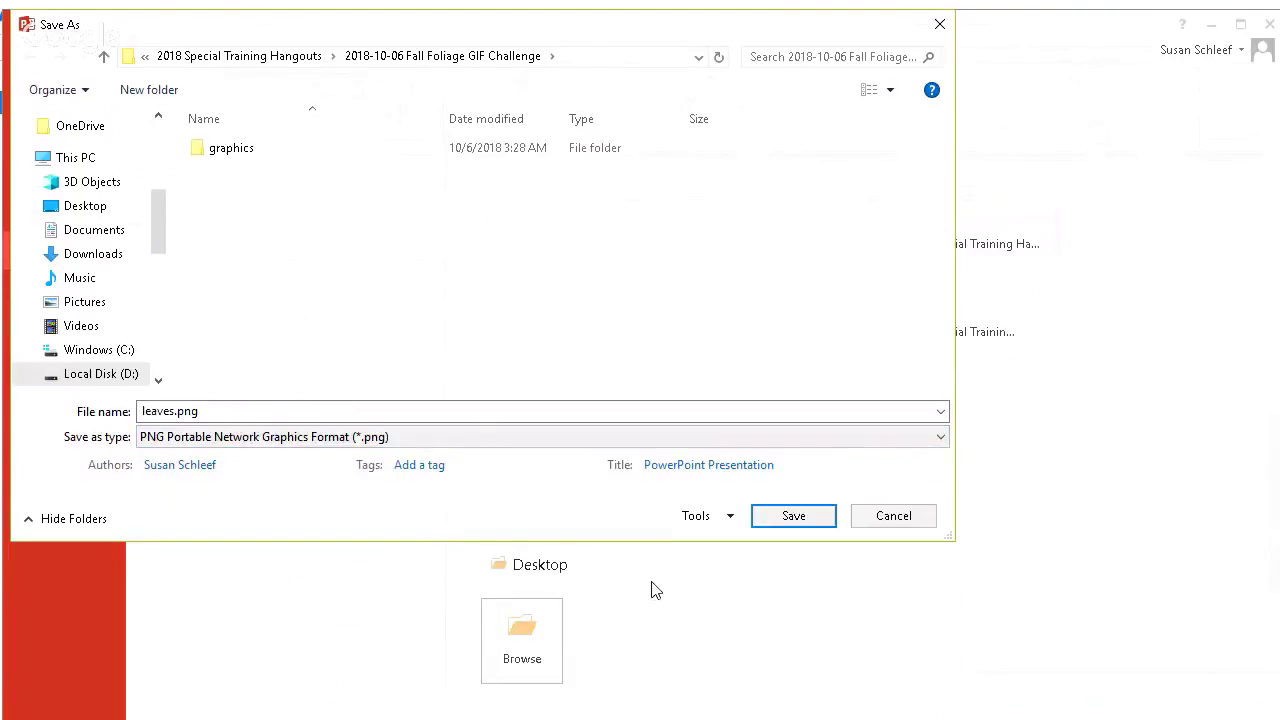
pyautogui.click(773, 518)
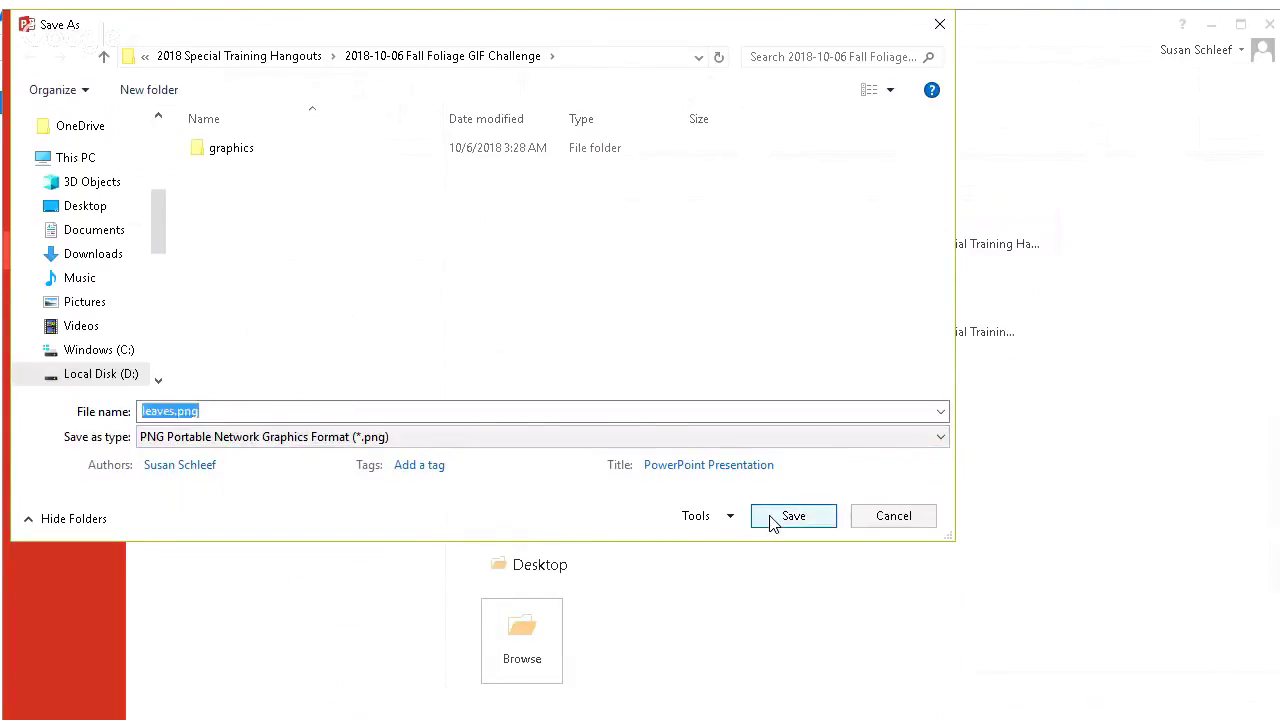
pyautogui.click(829, 519)
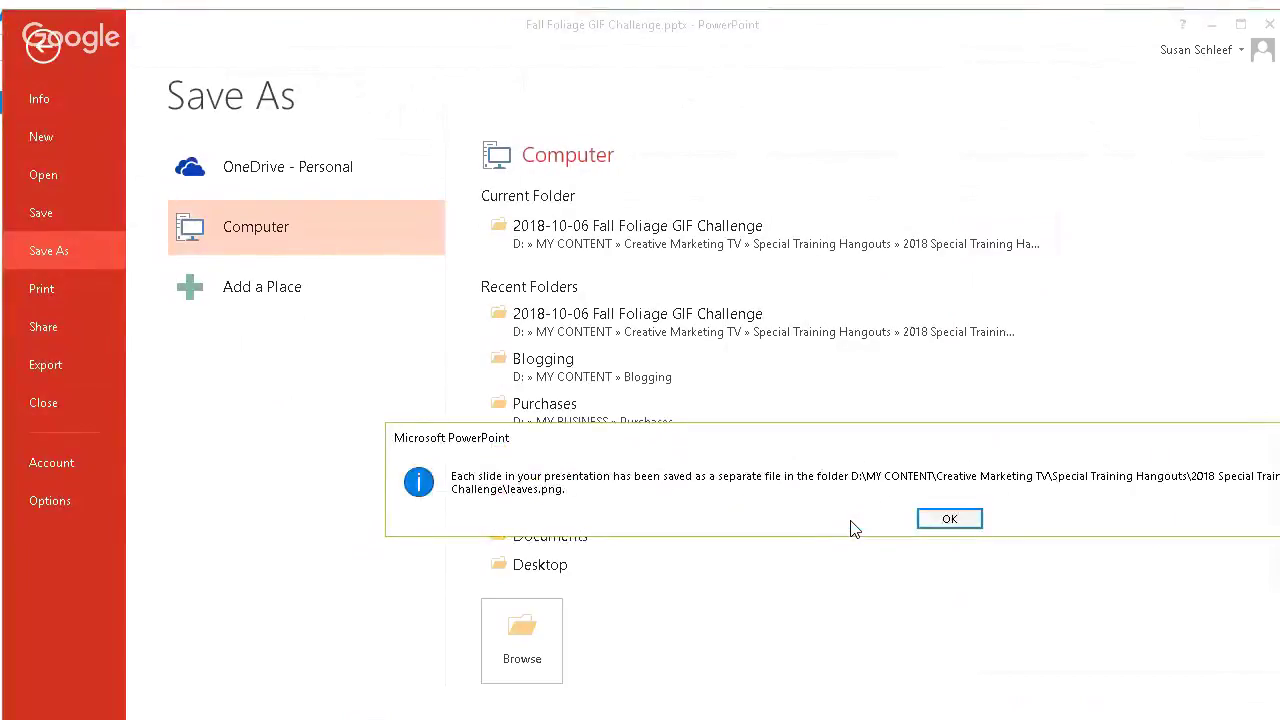
pyautogui.moveTo(1225, 441); pyautogui.dragTo(943, 376)
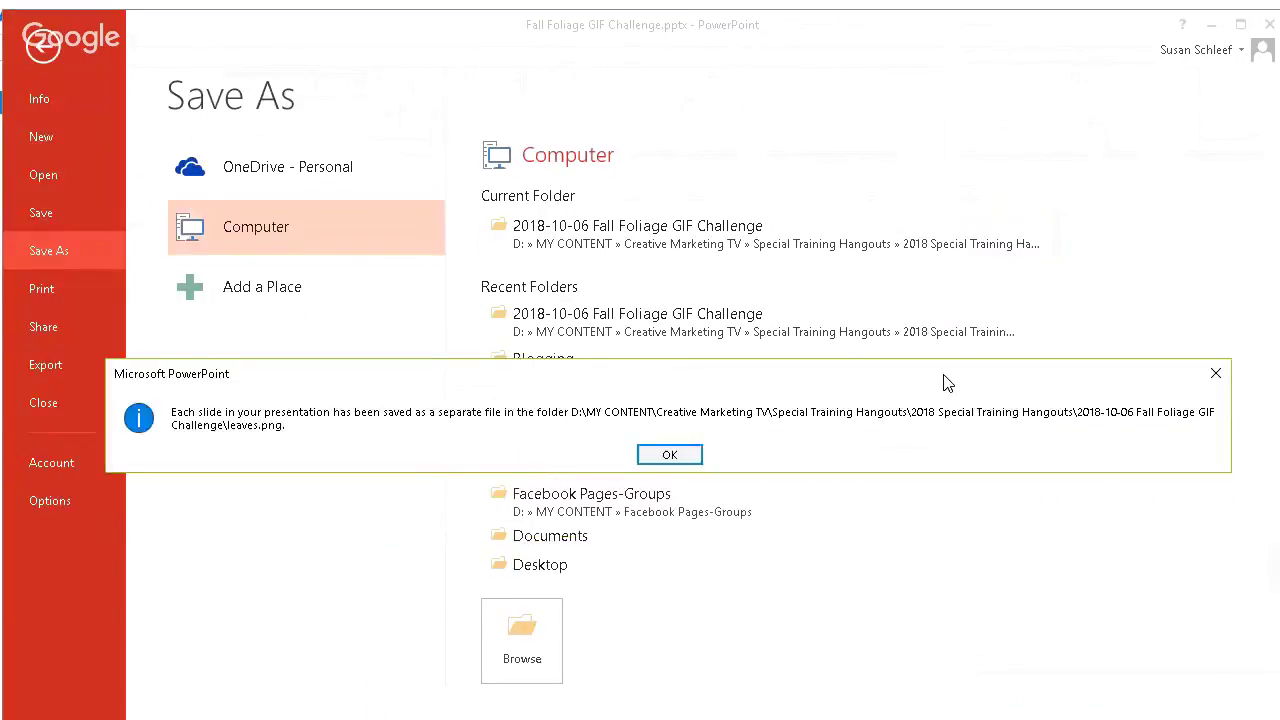
pyautogui.click(670, 455)
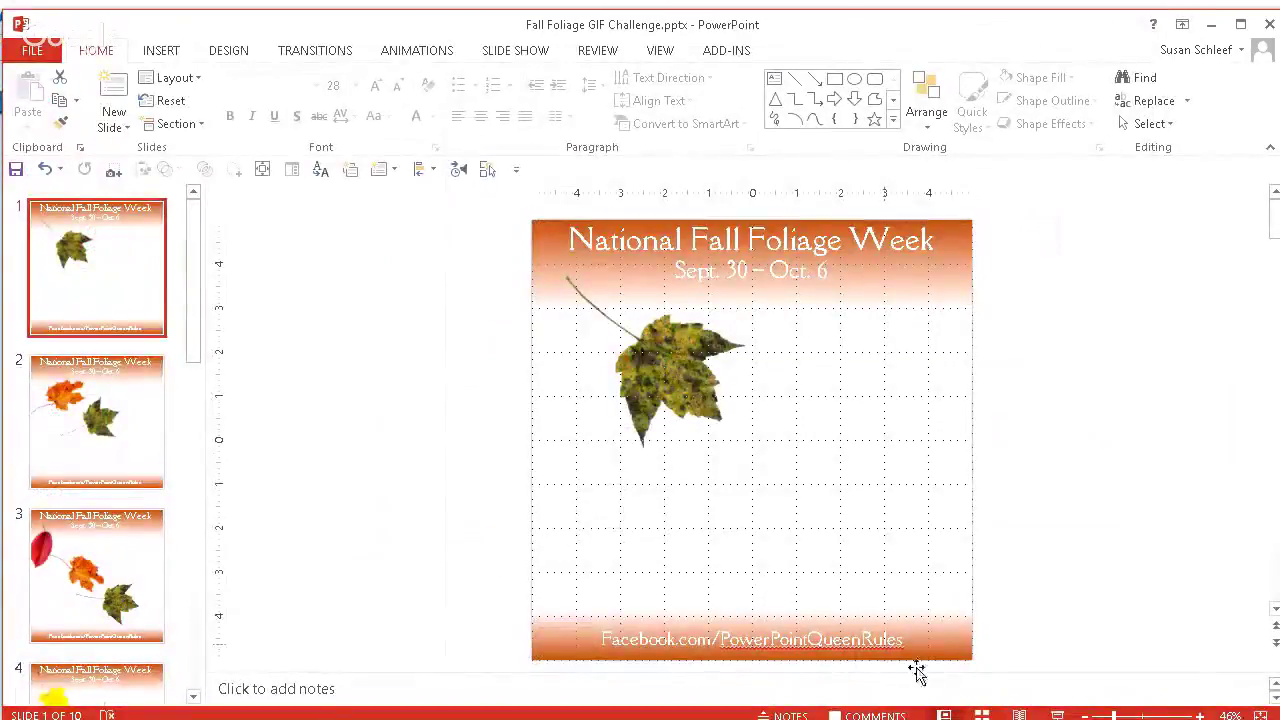
# Step: Switch to File Explorer and open the leaves folder to check the exported slide images
pyautogui.hotkey('alt', 'Tab')
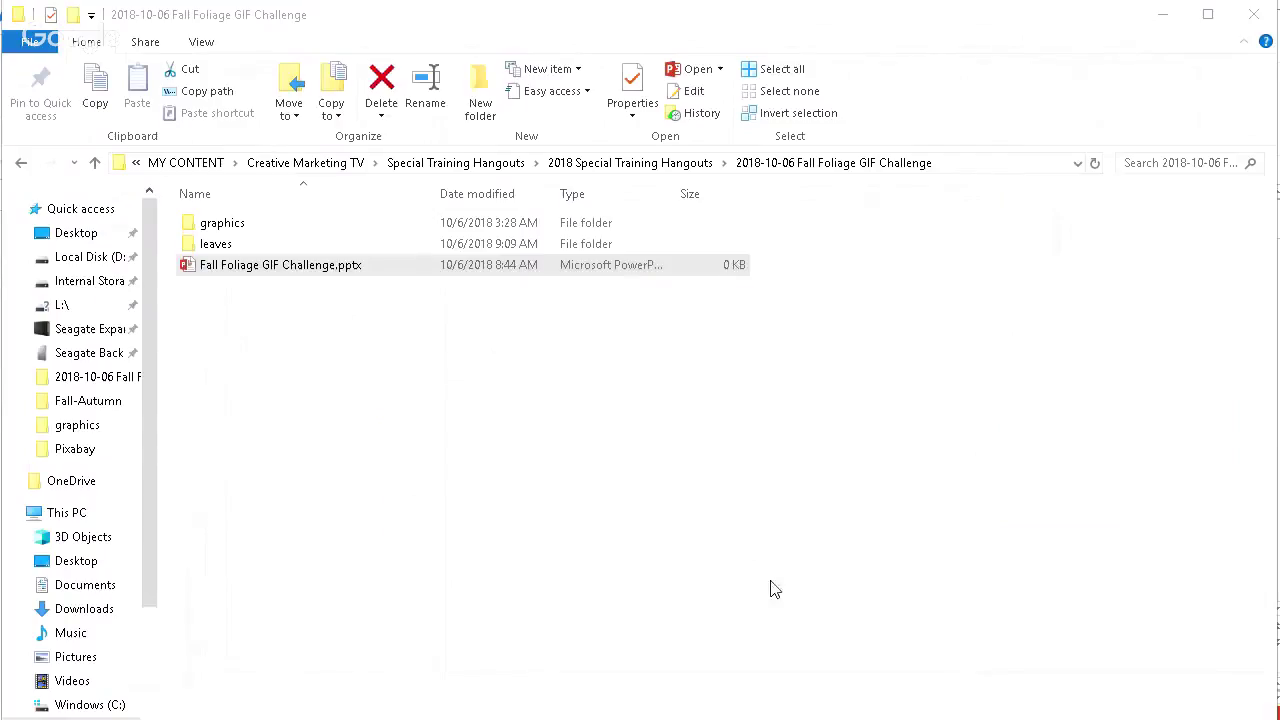
pyautogui.doubleClick(215, 245)
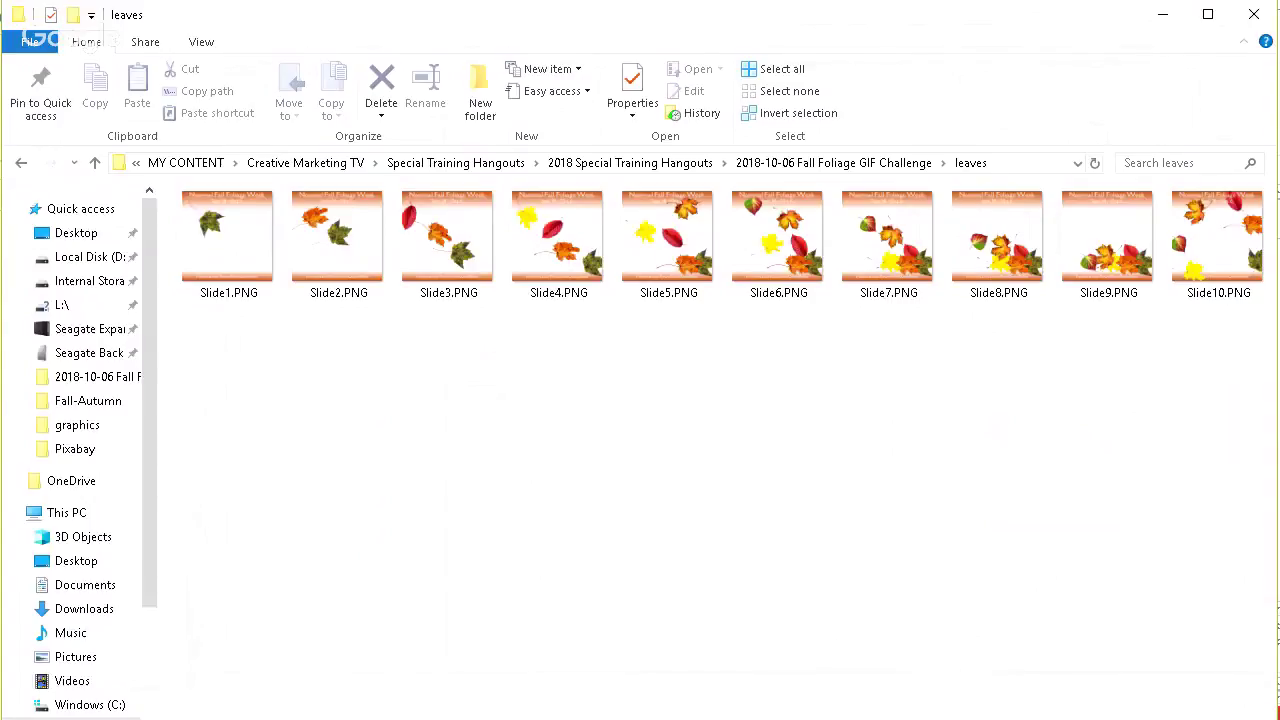
# Step: Switch to ezgif.com in the browser, open the GIF Maker and start choosing images to upload
pyautogui.hotkey('alt', 'Tab')
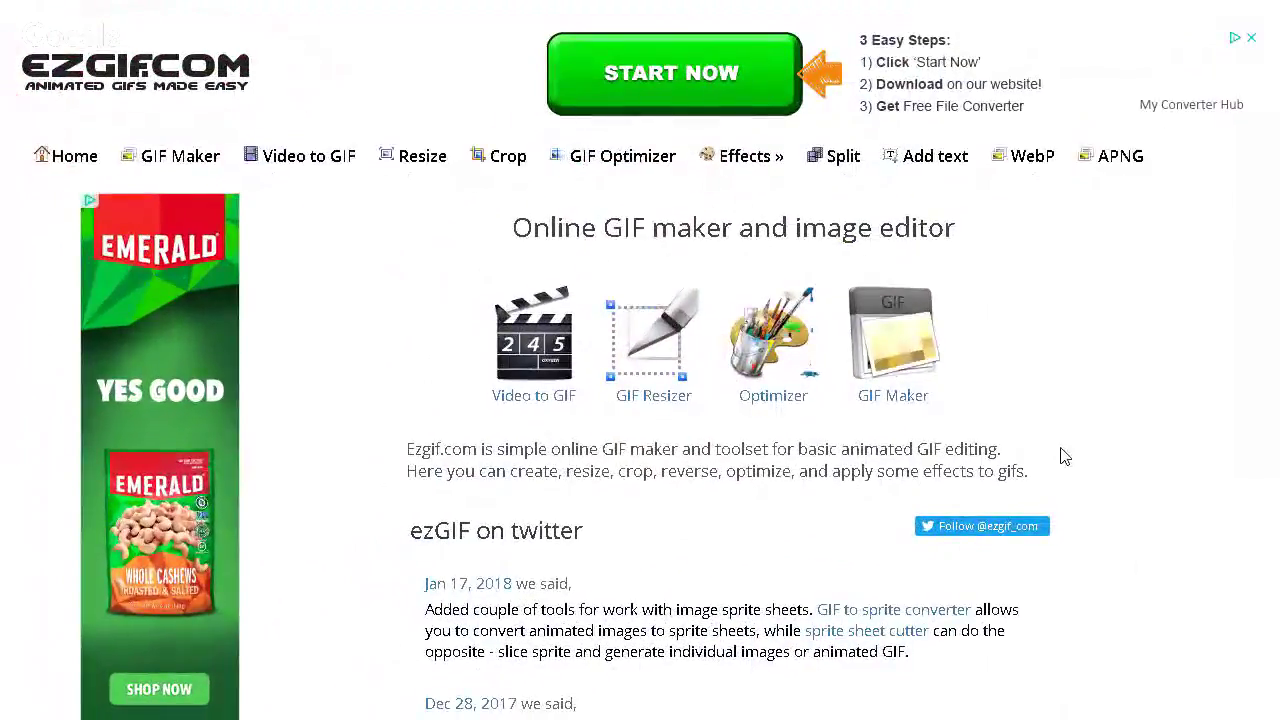
pyautogui.click(902, 352)
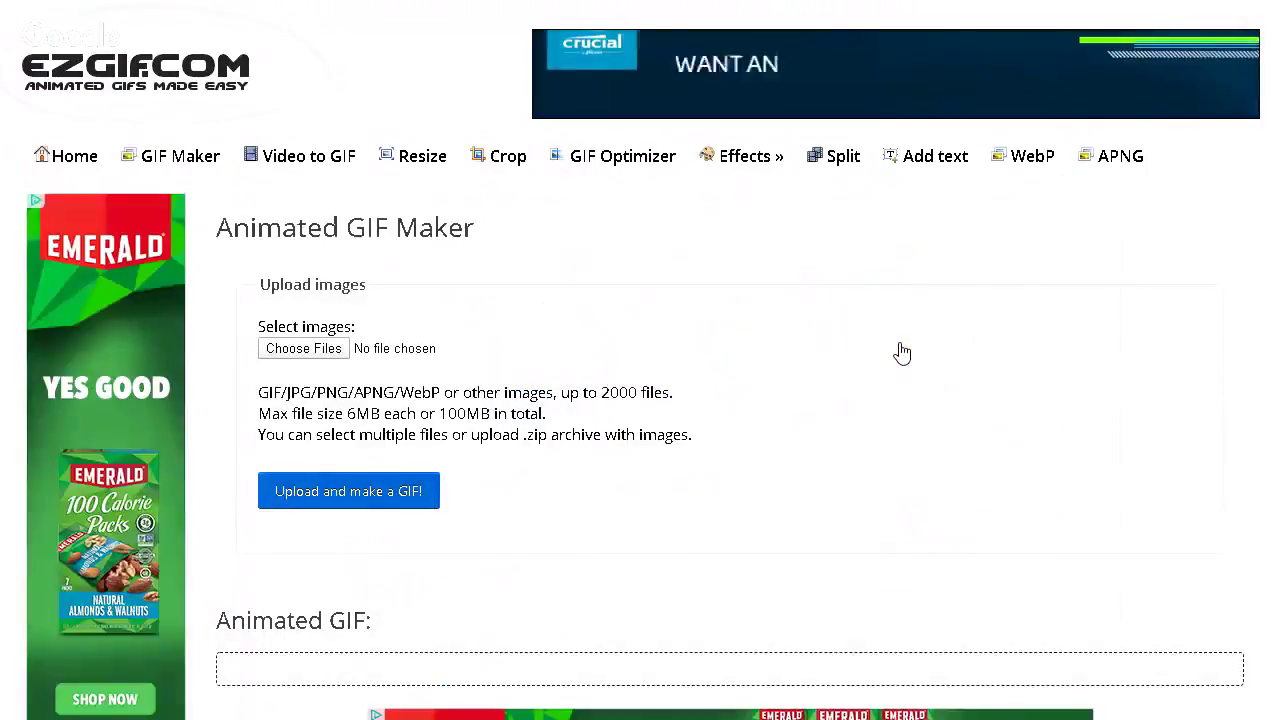
pyautogui.click(304, 349)
pyautogui.moveTo(1080, 220); pyautogui.dragTo(957, 197)
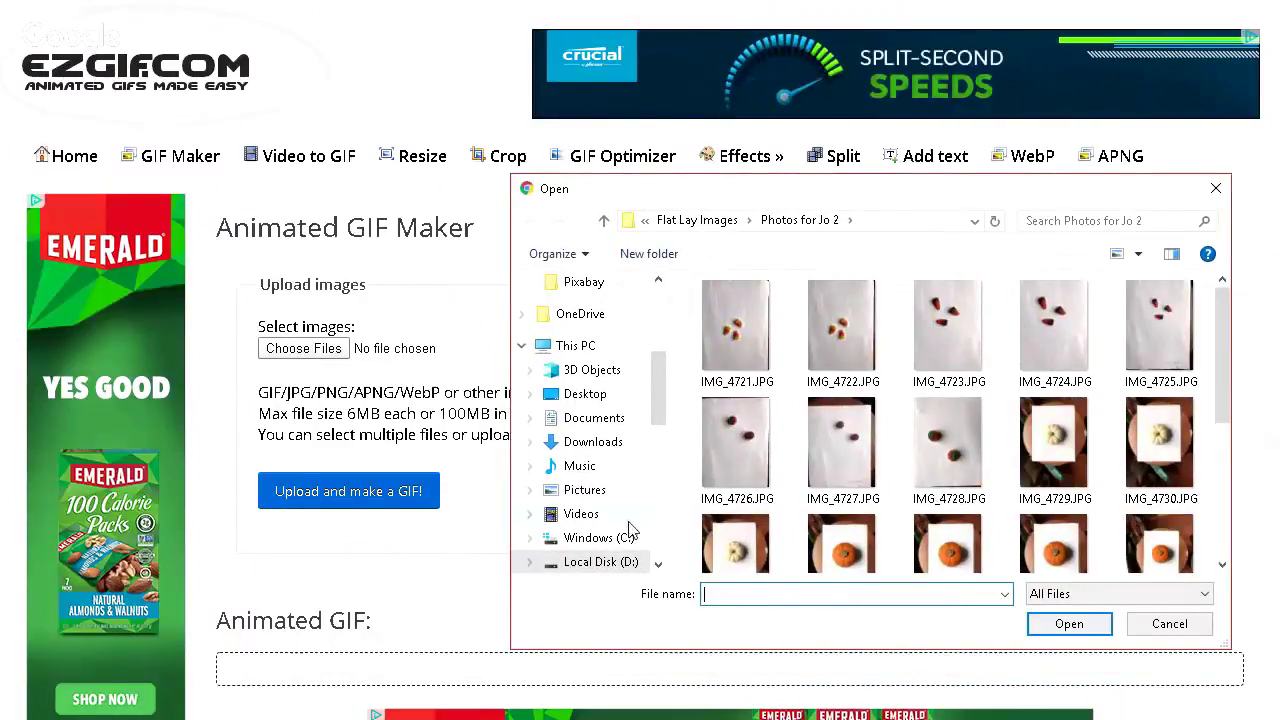
# Step: Browse to the leaves folder inside D:\MY CONTENT\Creative Marketing TV\Special Training Hangouts\2018 Special Training Hangouts\2018-10-06 Fall Foliage GIF Challenge
pyautogui.click(600, 562)
pyautogui.doubleClick(733, 480)
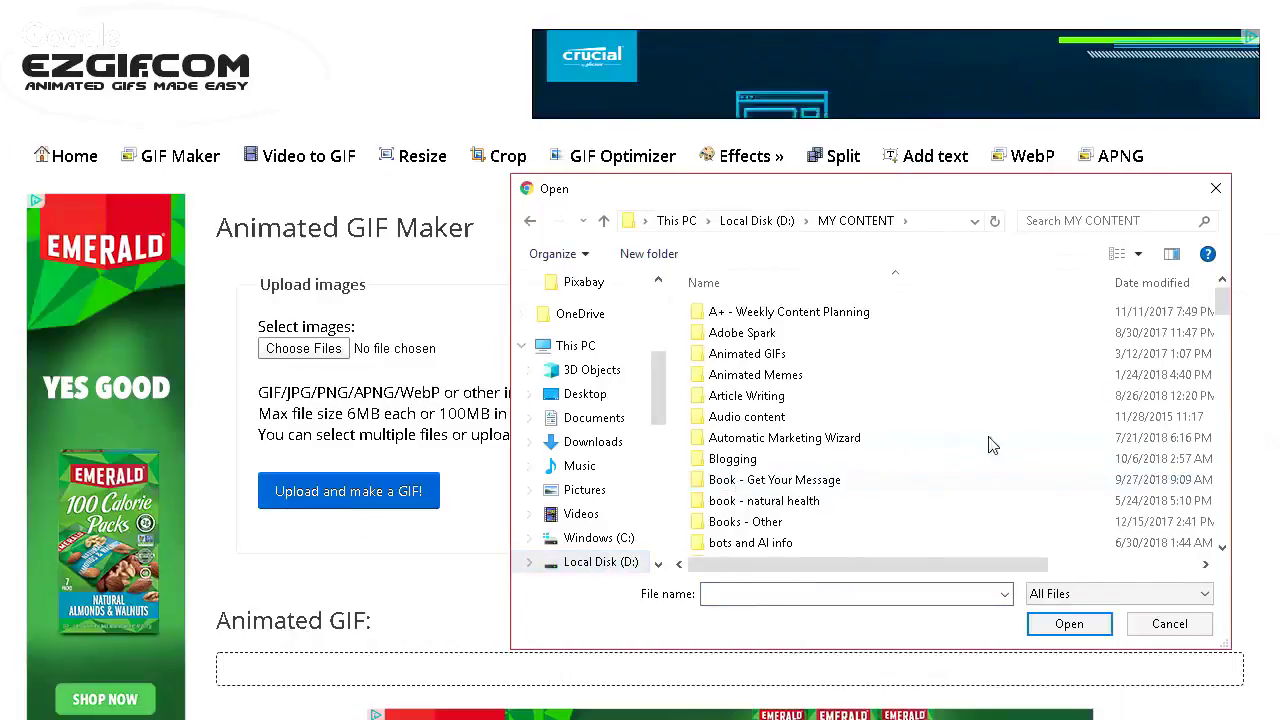
pyautogui.scroll(-3, 850, 460)
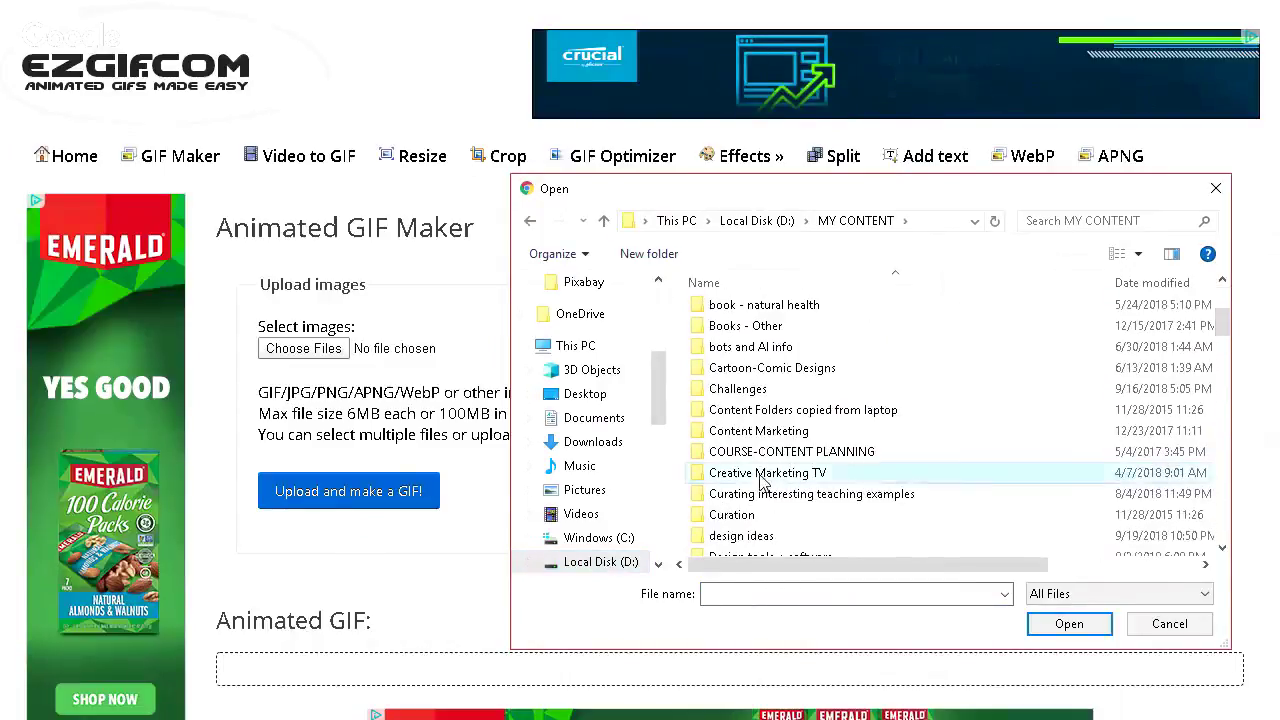
pyautogui.doubleClick(763, 476)
pyautogui.doubleClick(766, 501)
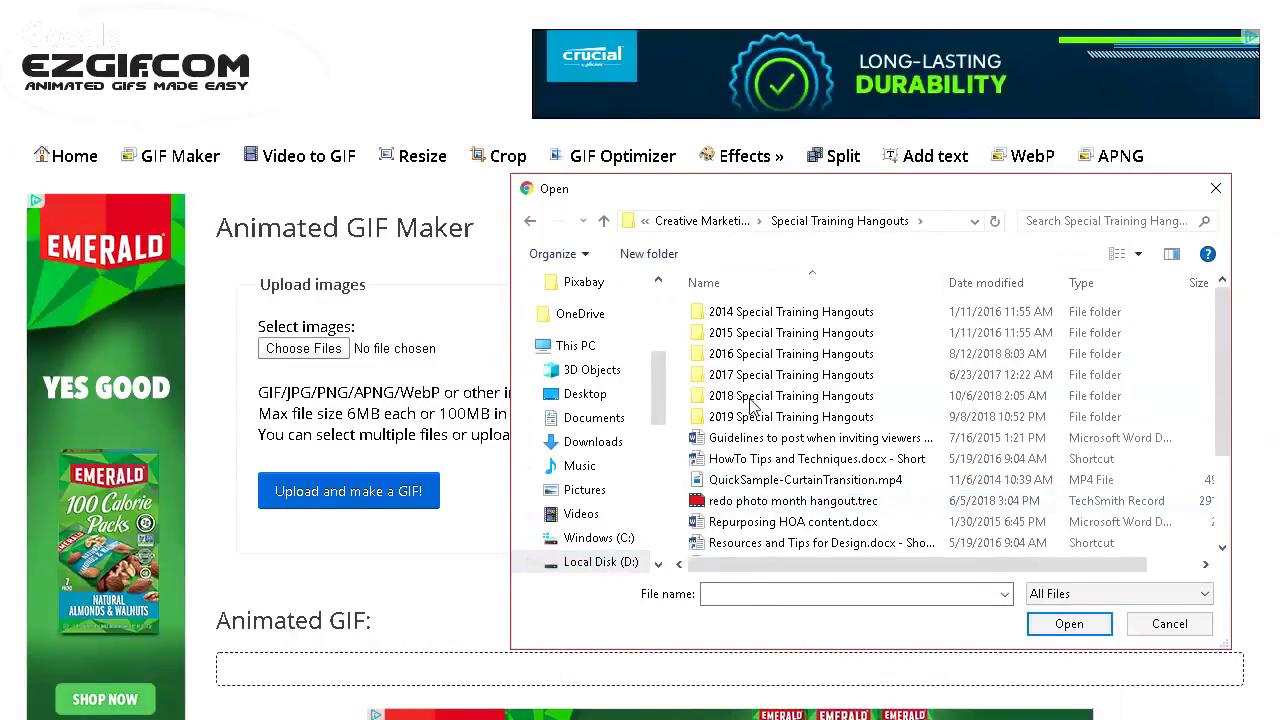
pyautogui.doubleClick(757, 396)
pyautogui.doubleClick(788, 543)
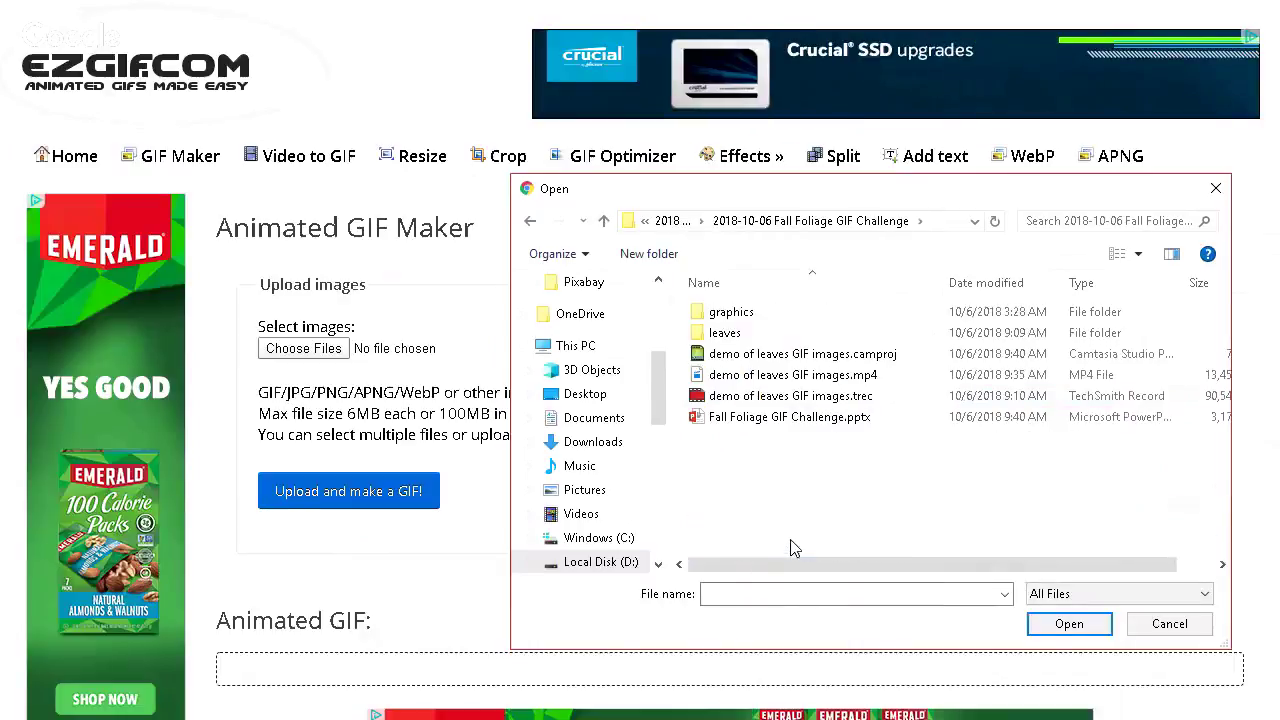
pyautogui.doubleClick(724, 334)
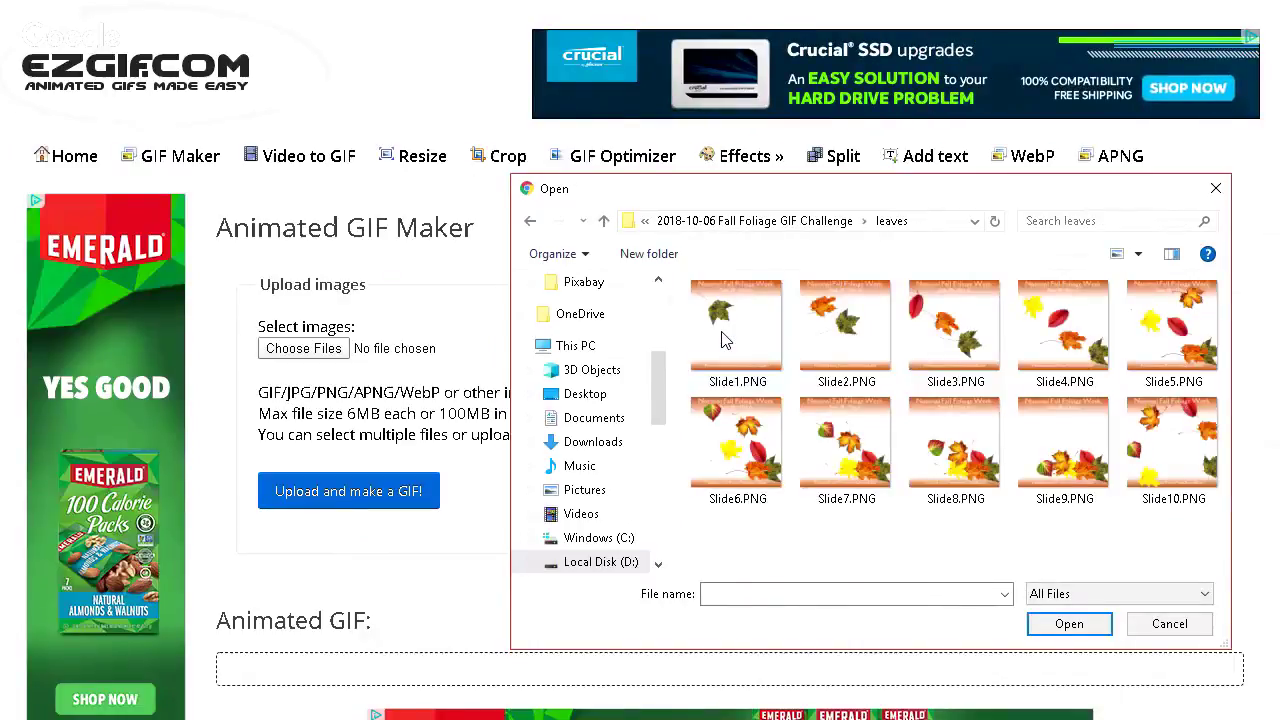
# Step: Choose Slide1.PNG through Slide10.PNG and upload them to the GIF Maker as animation frames
pyautogui.click(724, 340)
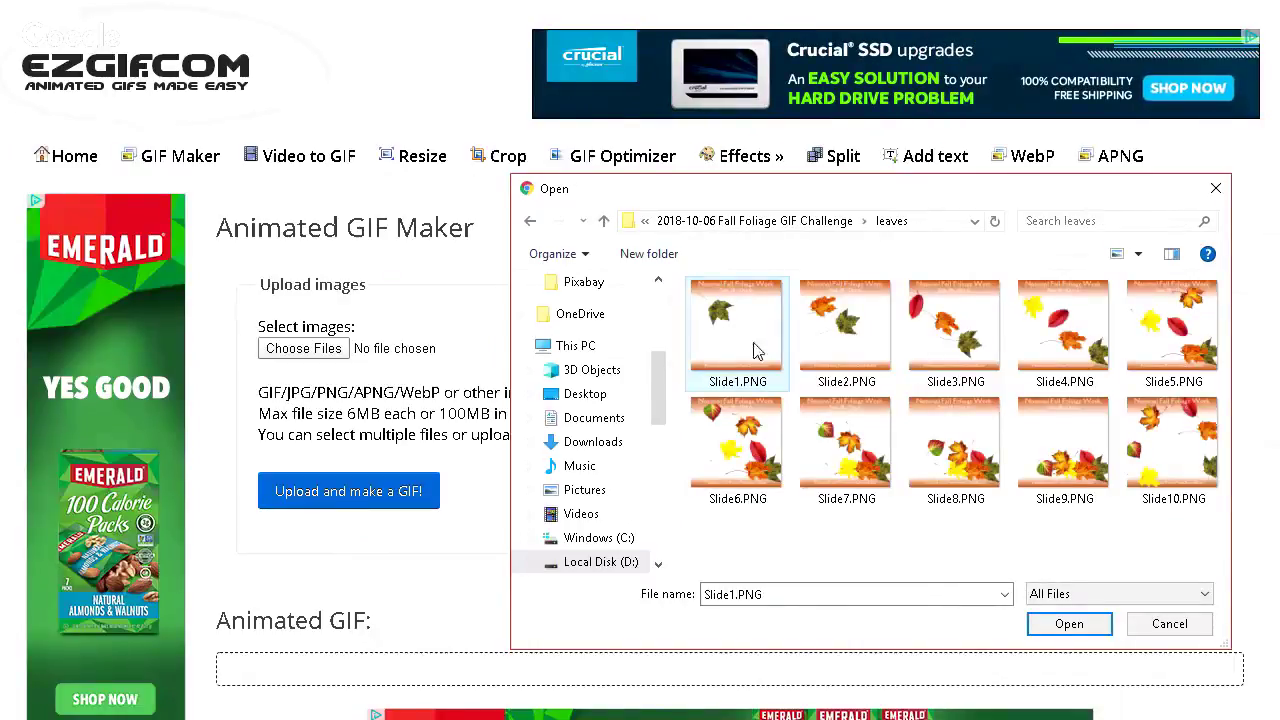
pyautogui.keyDown('shift'); pyautogui.click(1164, 465); pyautogui.keyUp('shift')
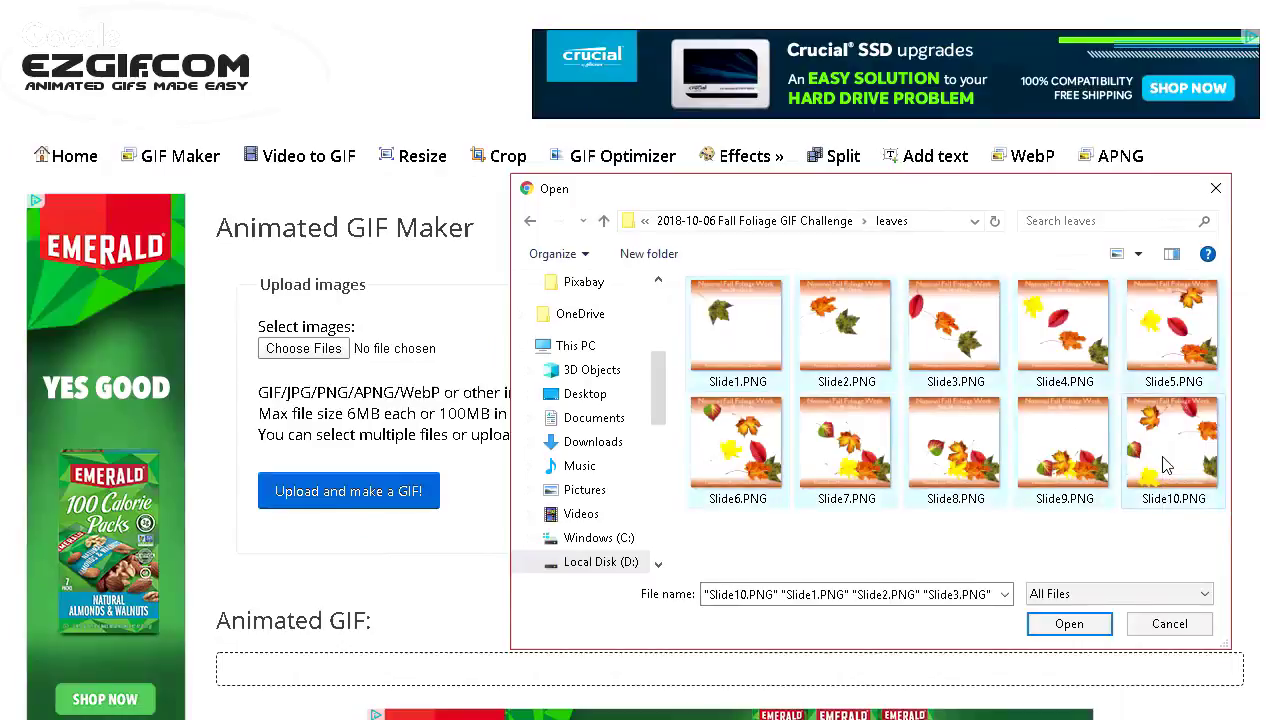
pyautogui.click(1053, 630)
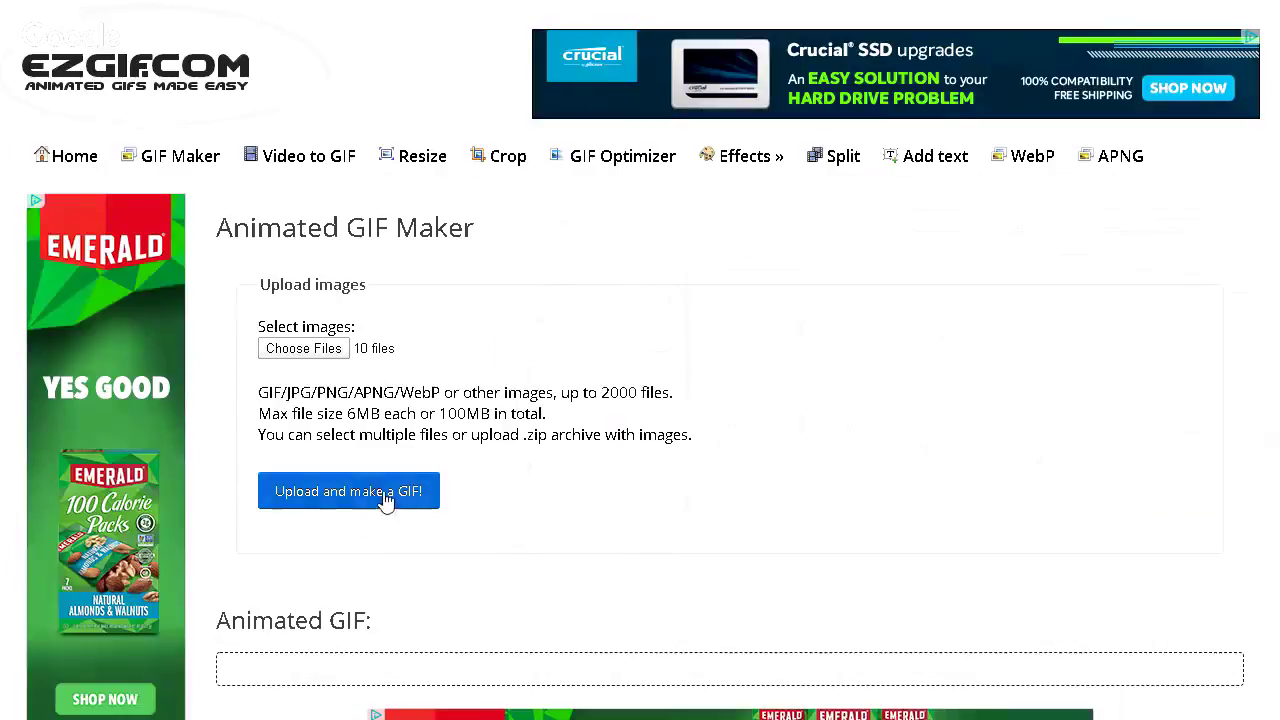
pyautogui.click(352, 493)
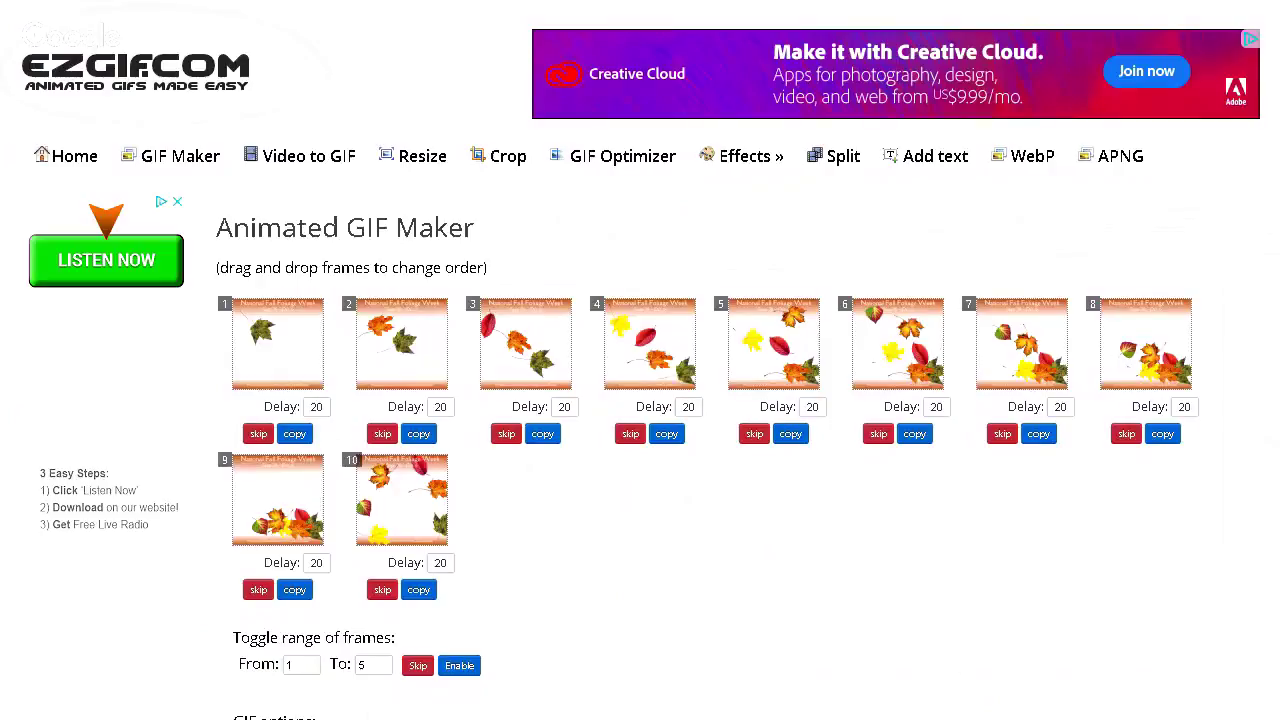
# Step: Set the delay time of all frames to 40 hundredths of a second and generate the animated GIF
pyautogui.scroll(-2, 640, 400)
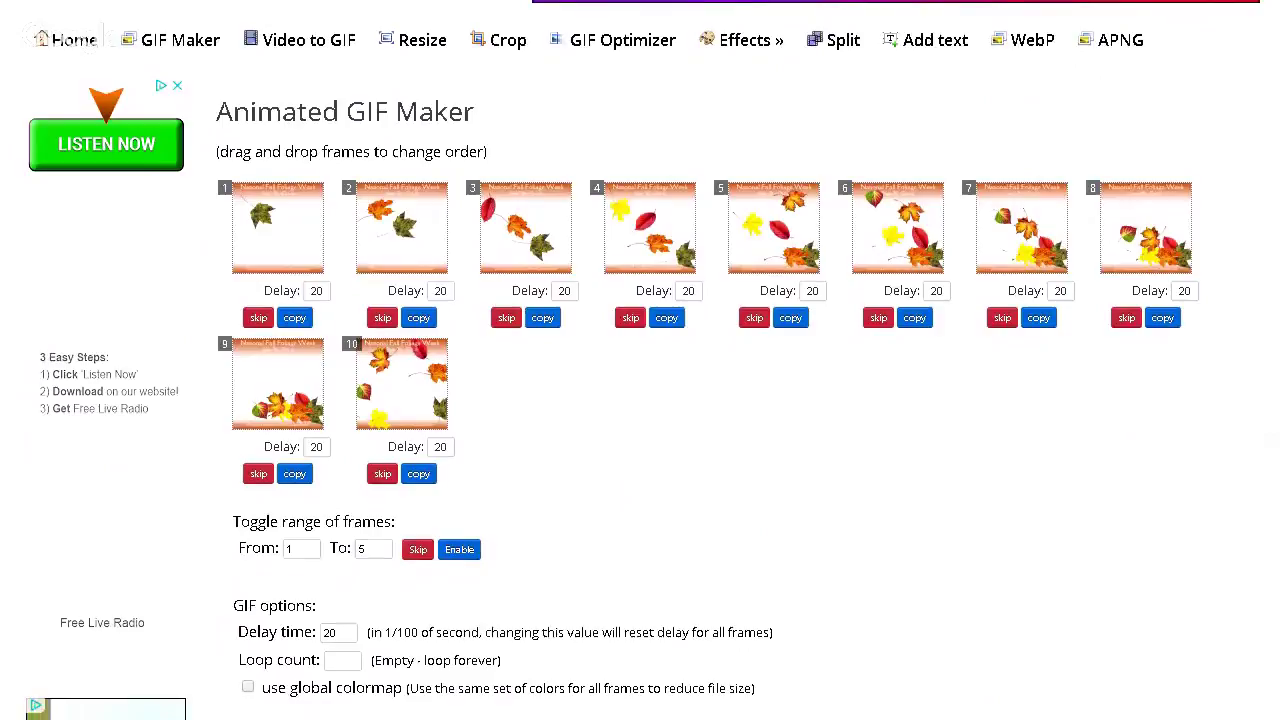
pyautogui.scroll(-1, 640, 400)
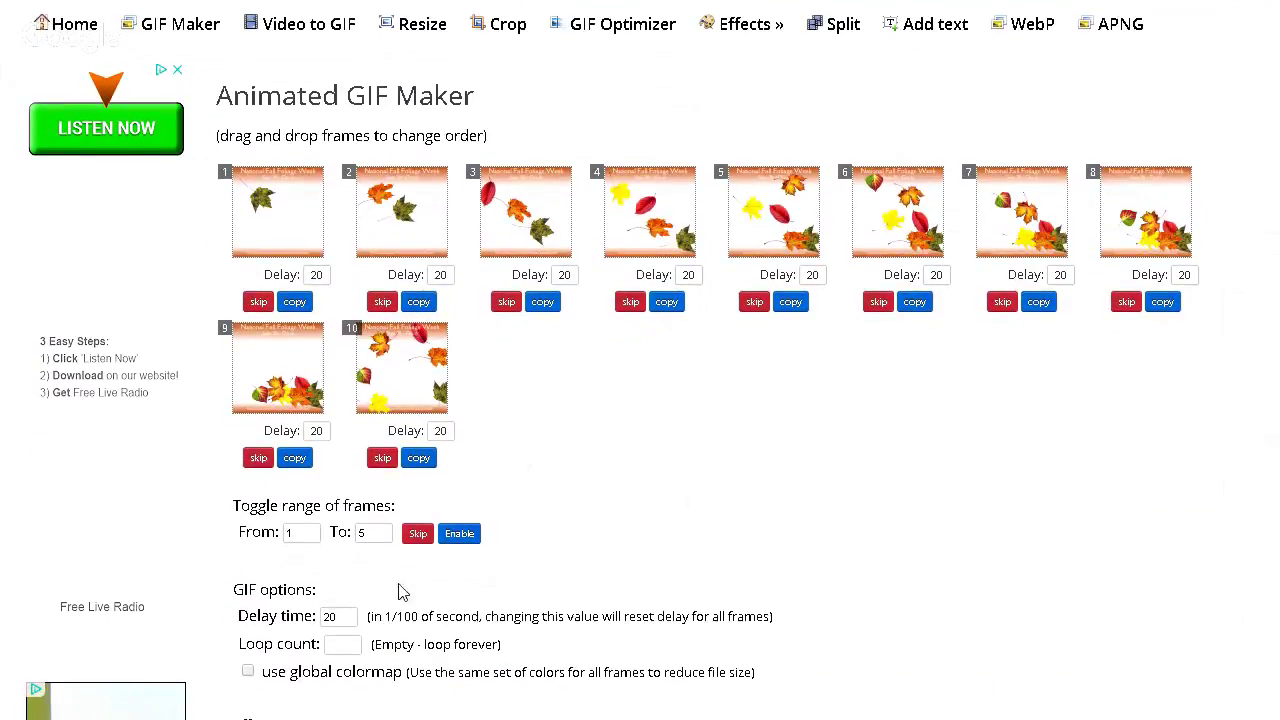
pyautogui.click(328, 617)
pyautogui.press('BackSpace')
pyautogui.scroll(-2, 640, 360)
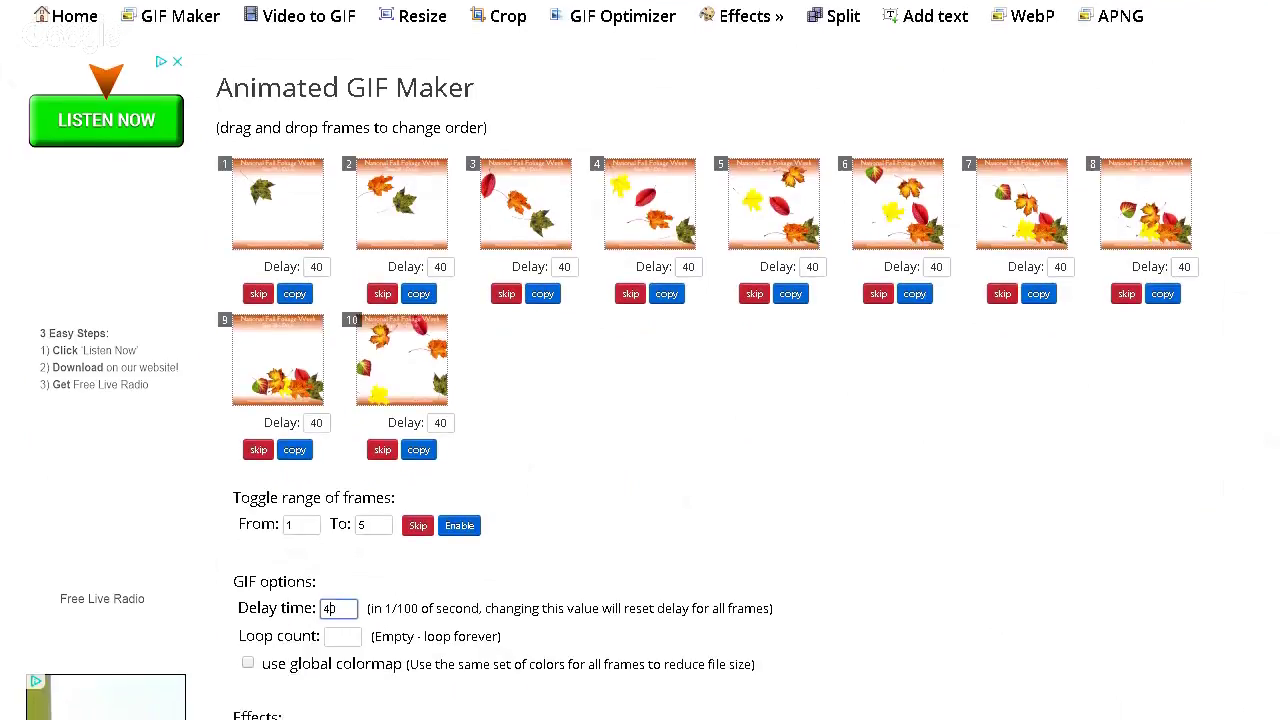
pyautogui.scroll(-2, 640, 360)
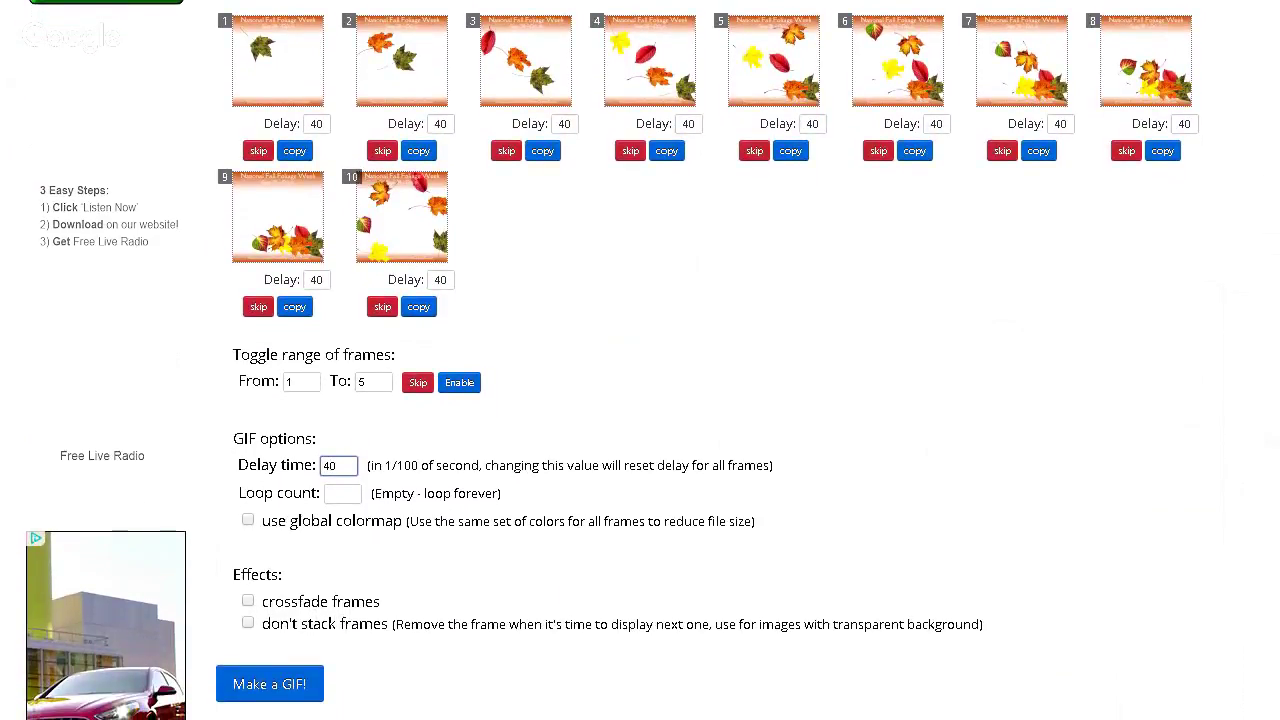
pyautogui.click(265, 693)
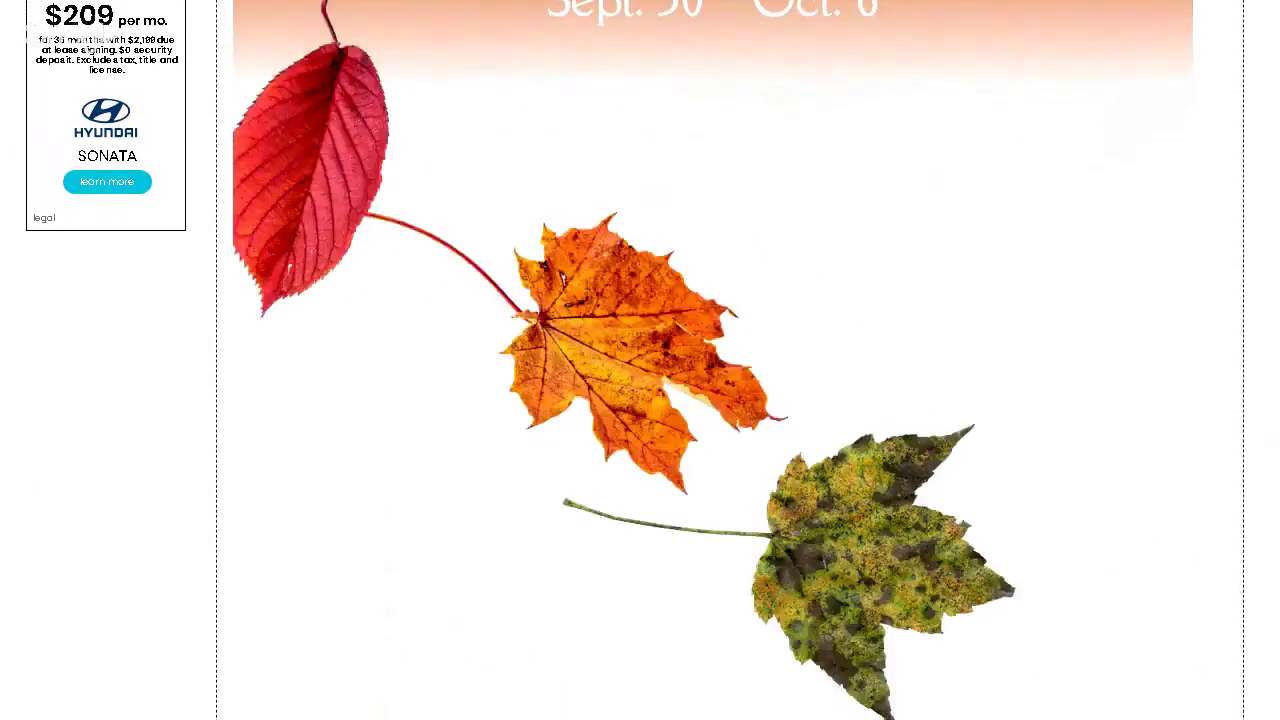
# Step: Review the generated GIF and open it in the speed changer
pyautogui.scroll(-3, 640, 360)
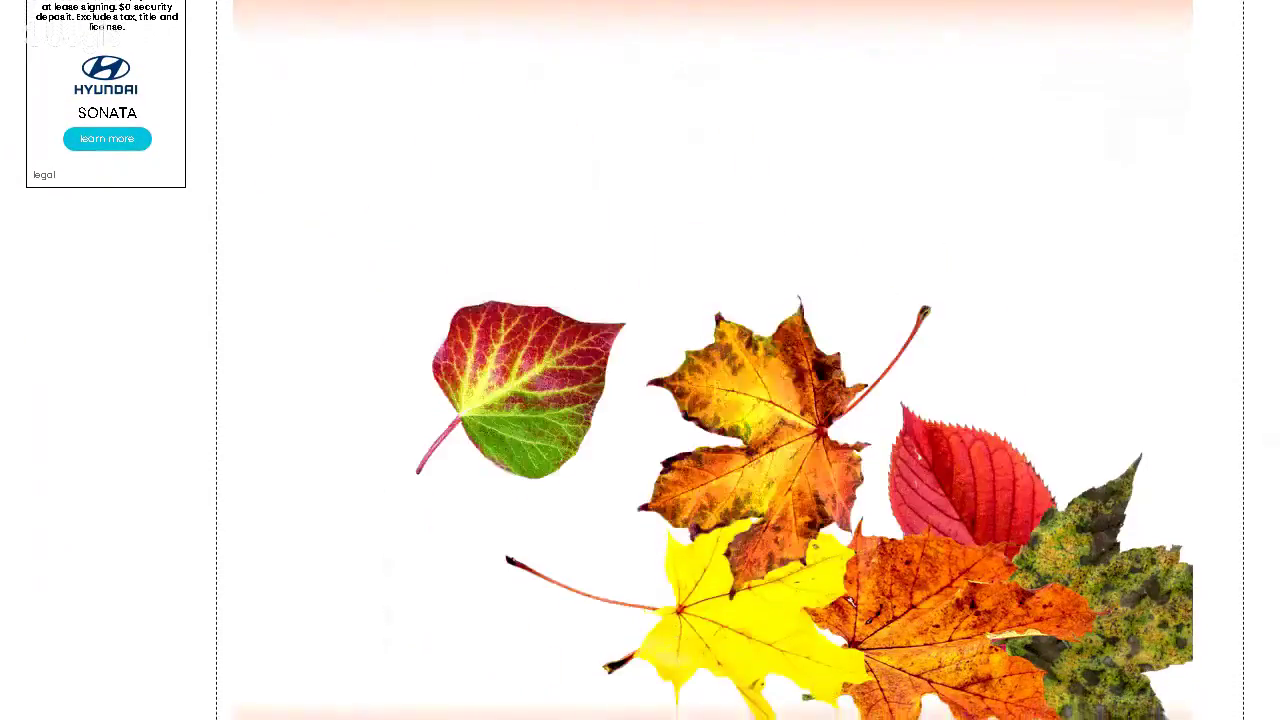
pyautogui.scroll(-5, 640, 360)
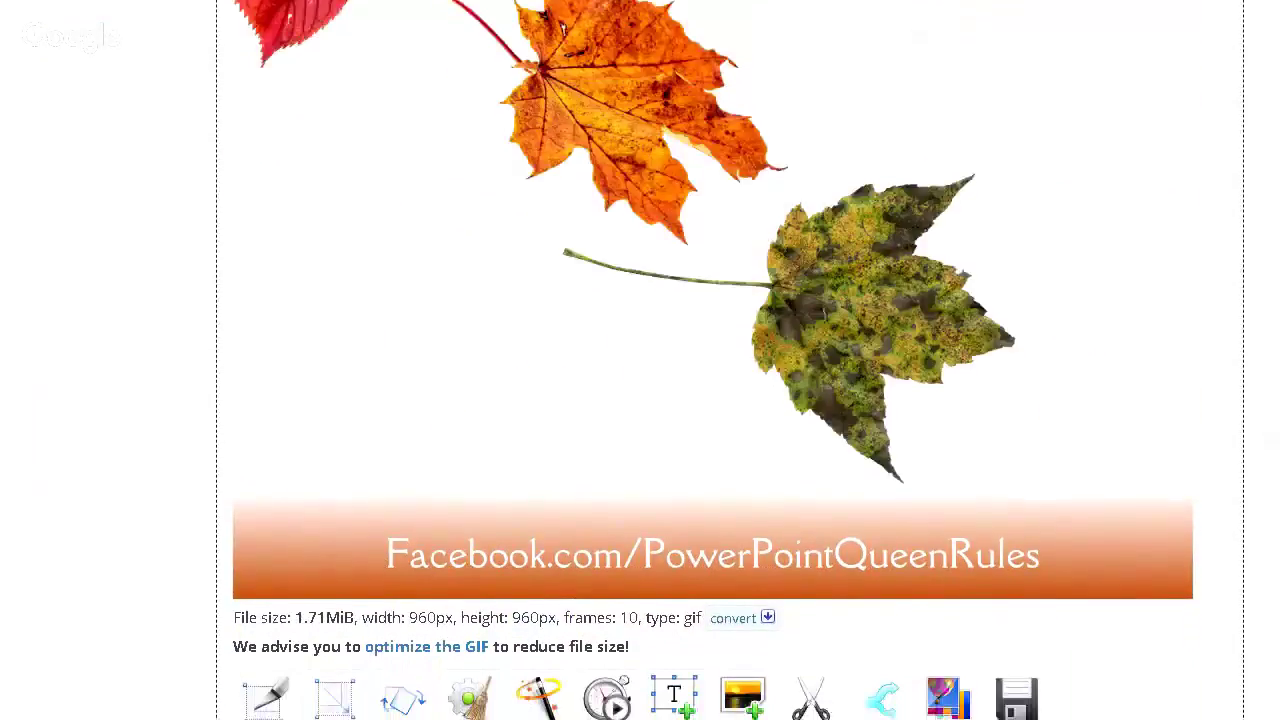
pyautogui.scroll(-3, 640, 360)
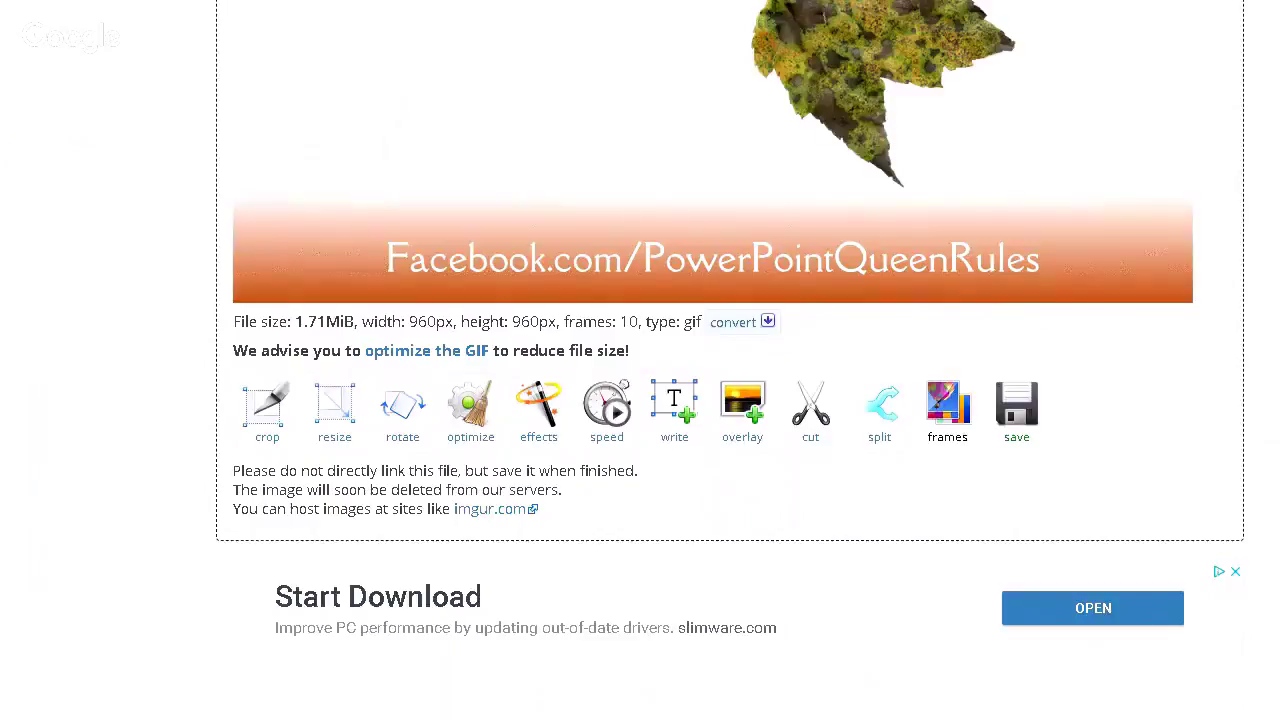
pyautogui.click(612, 410)
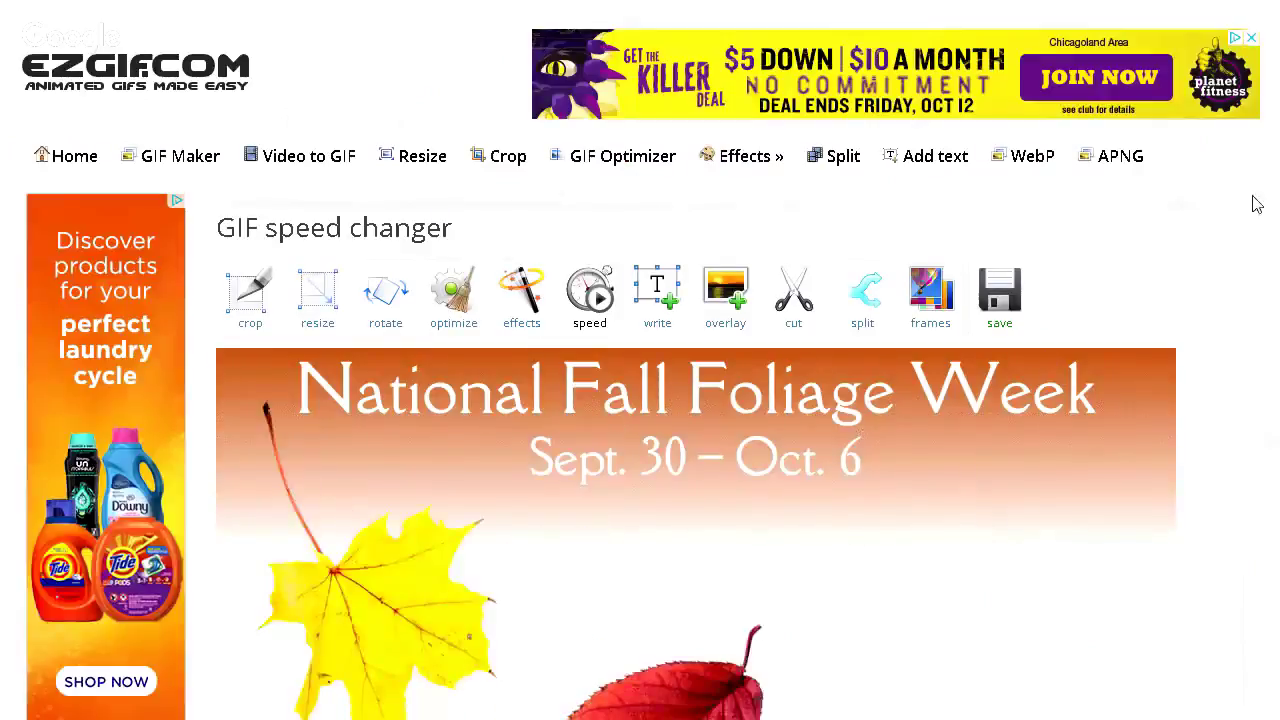
# Step: Examine the speed changer's speed value and its choice of units for the GIF
pyautogui.scroll(-6, 640, 400)
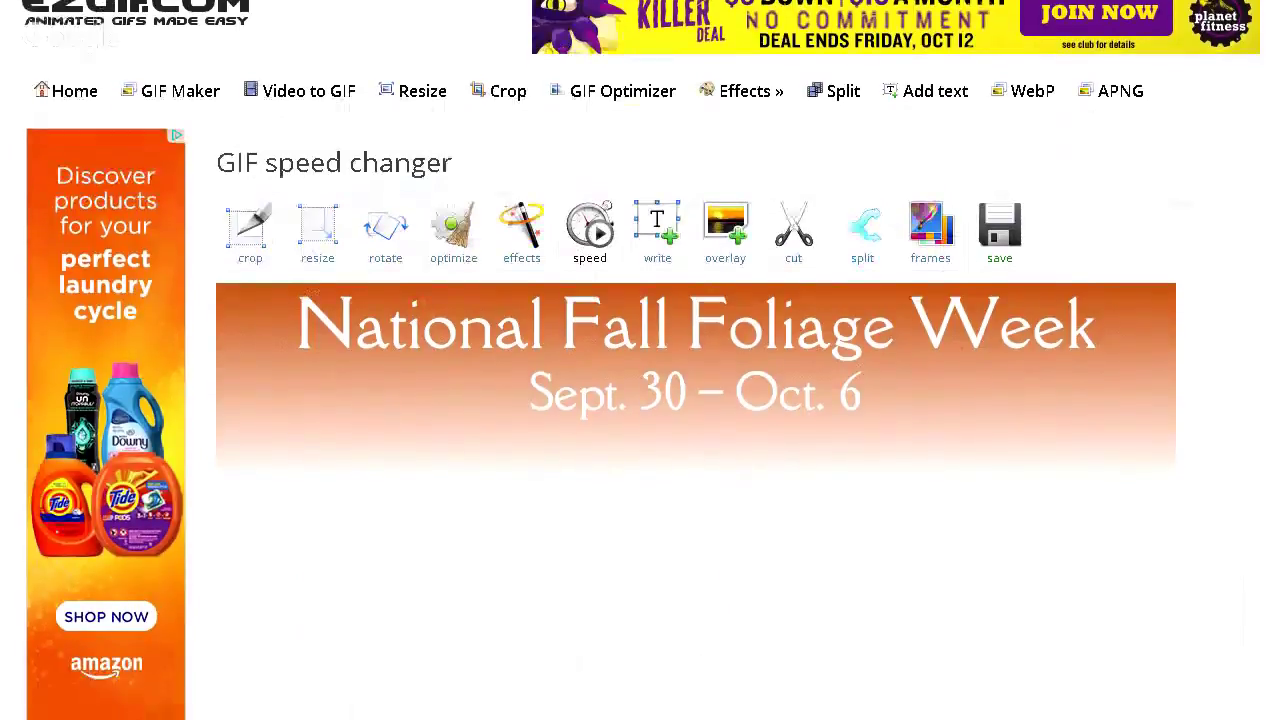
pyautogui.scroll(-5, 640, 400)
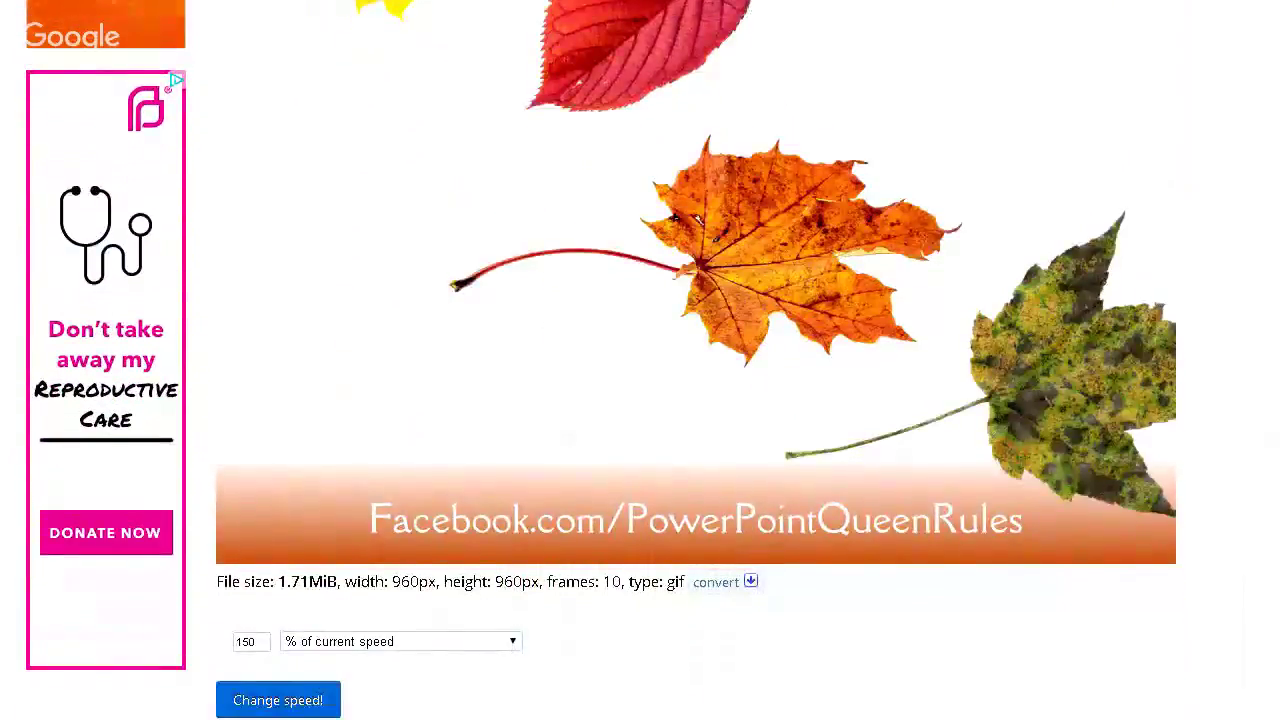
pyautogui.scroll(-1, 640, 400)
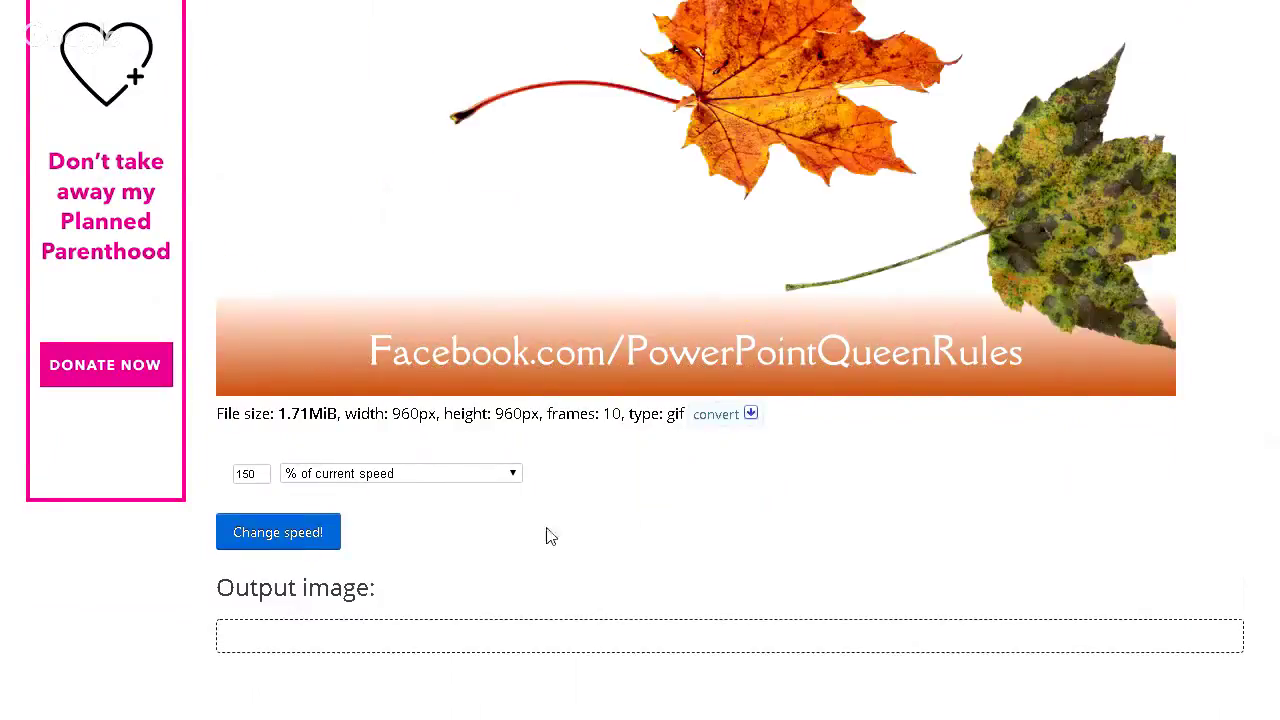
pyautogui.click(258, 474)
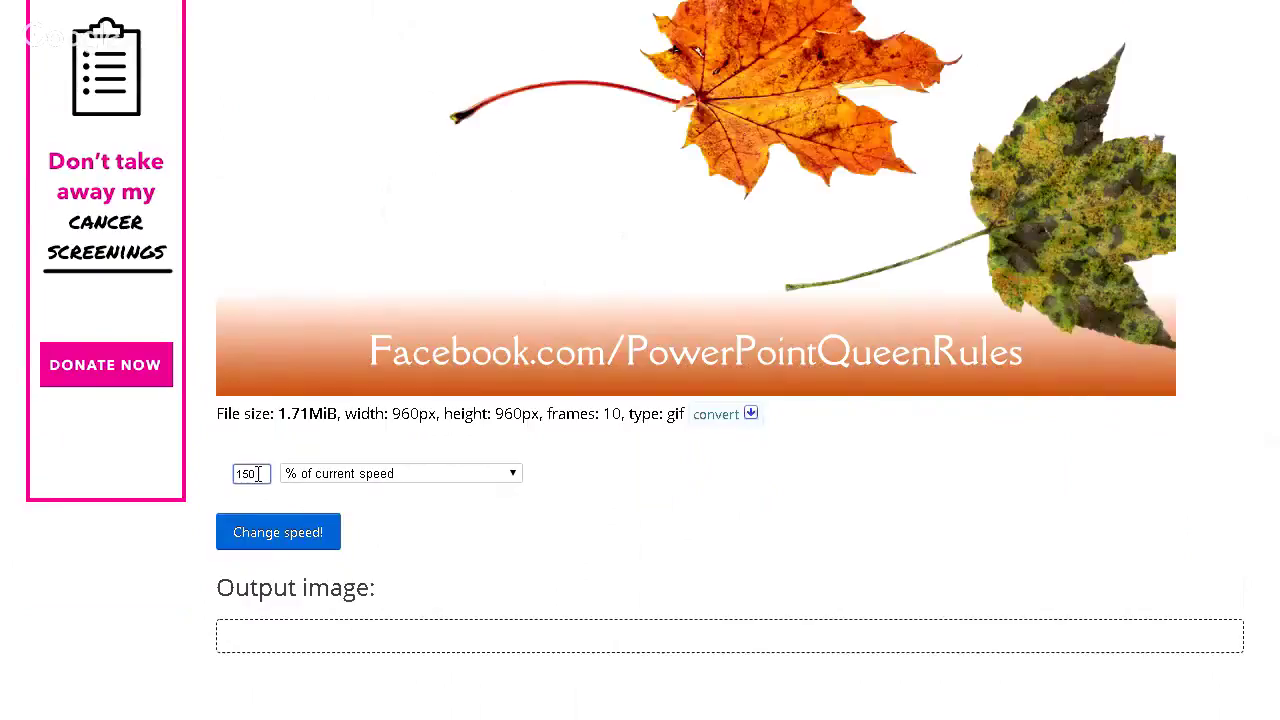
pyautogui.click(513, 476)
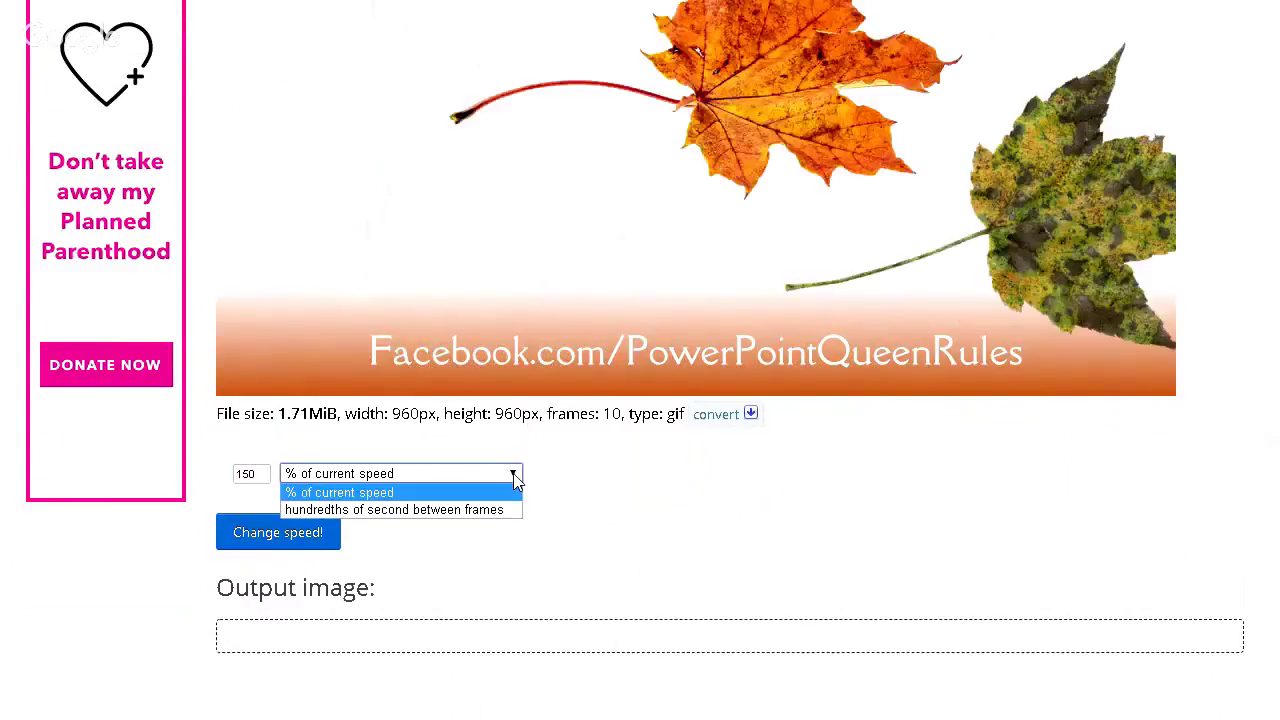
pyautogui.click(513, 478)
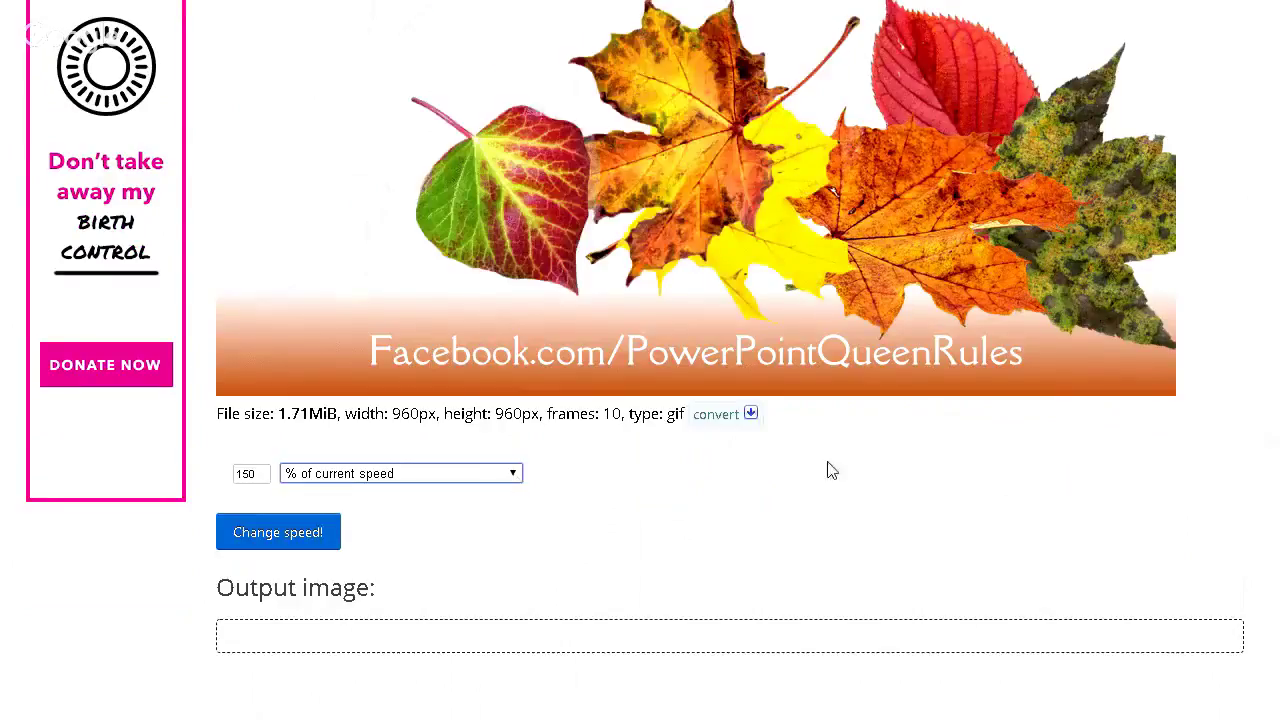
pyautogui.scroll(-3, 640, 400)
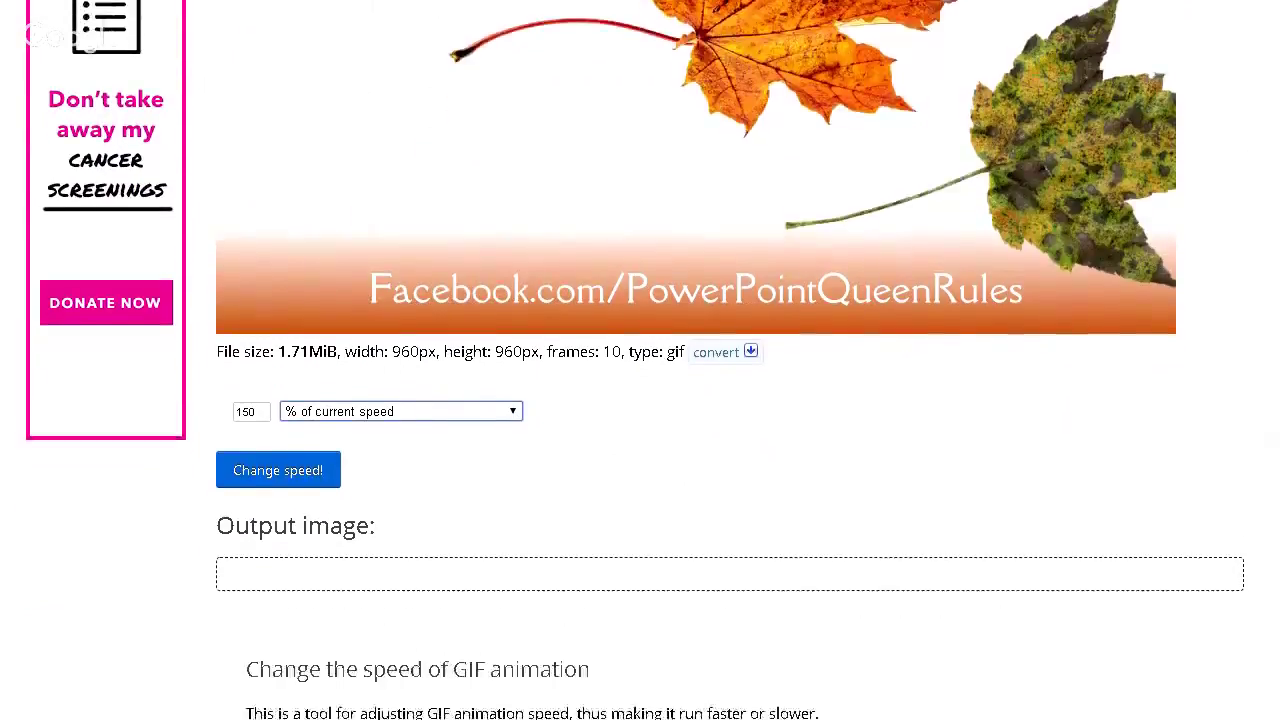
# Step: Set the GIF's speed to 50 % of current speed and apply the speed change
pyautogui.scroll(-3, 640, 400)
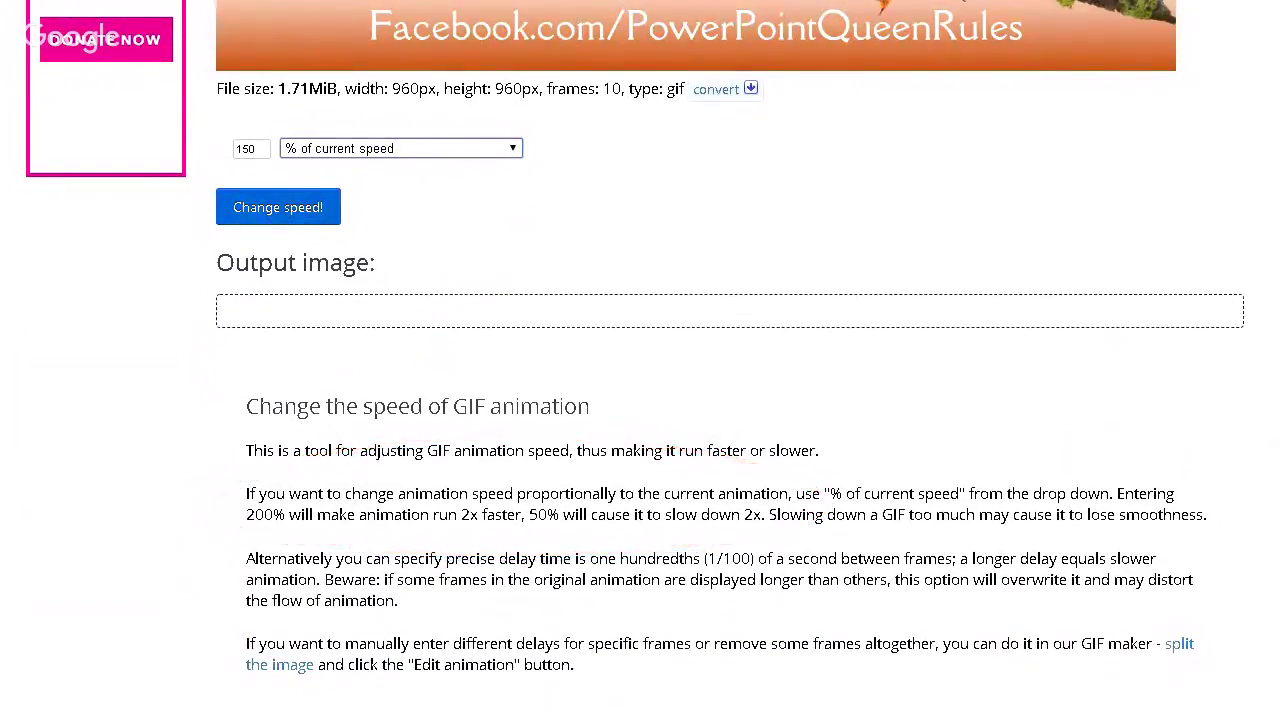
pyautogui.scroll(1, 640, 360)
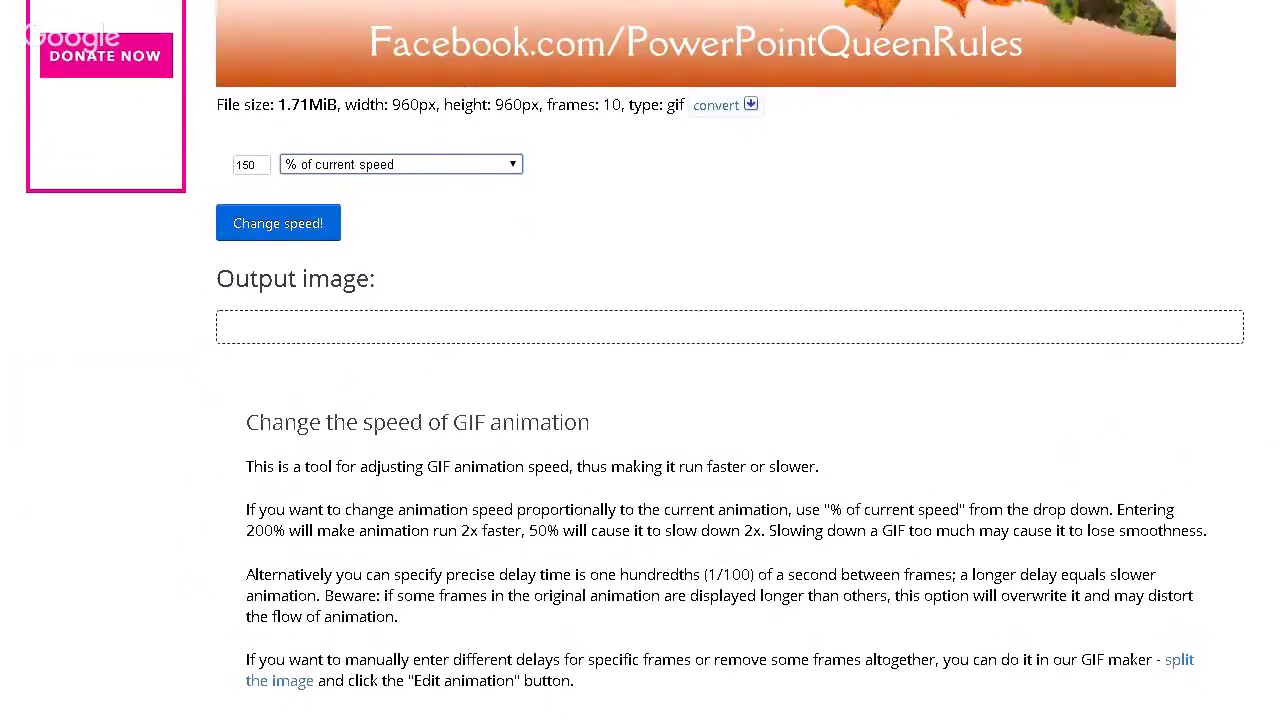
pyautogui.click(257, 163)
pyautogui.press('BackSpace')
pyautogui.press('BackSpace')
pyautogui.press('BackSpace')
pyautogui.write('5')
pyautogui.press('Tab')
pyautogui.click(288, 219)
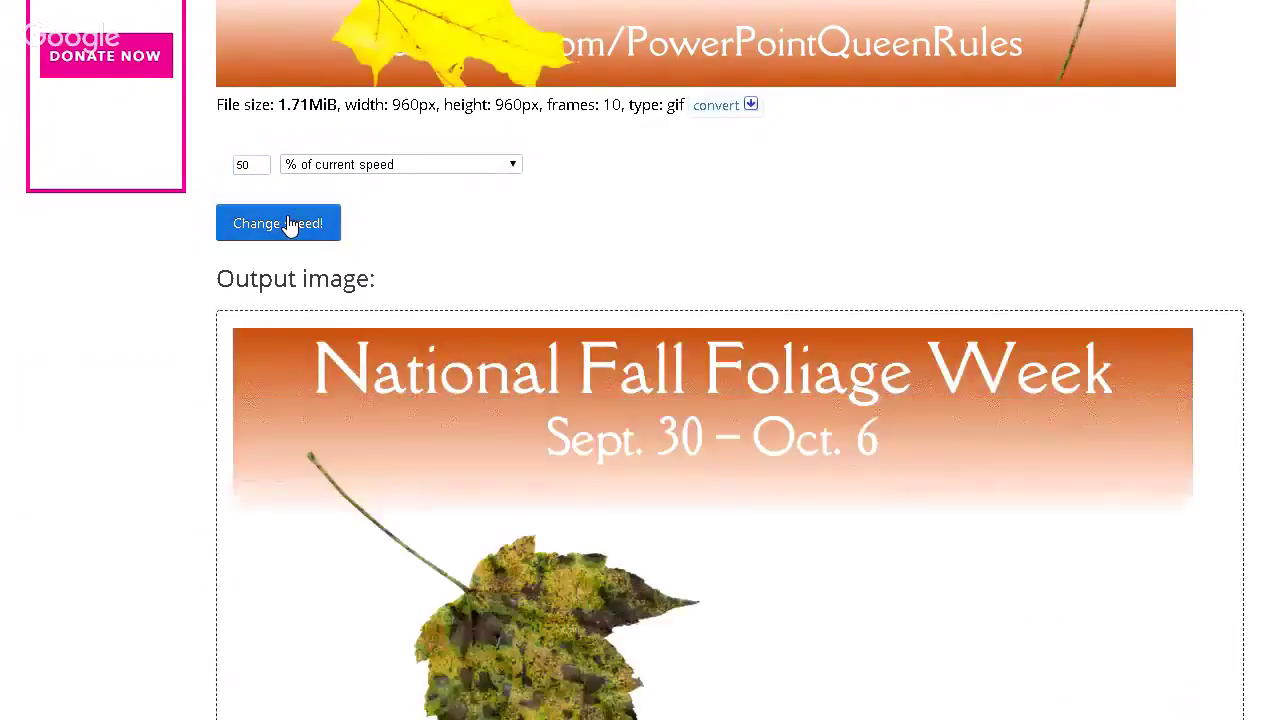
# Step: Review the playback of the speed-adjusted output GIF and the file details and editing options beneath it
pyautogui.scroll(-1, 640, 400)
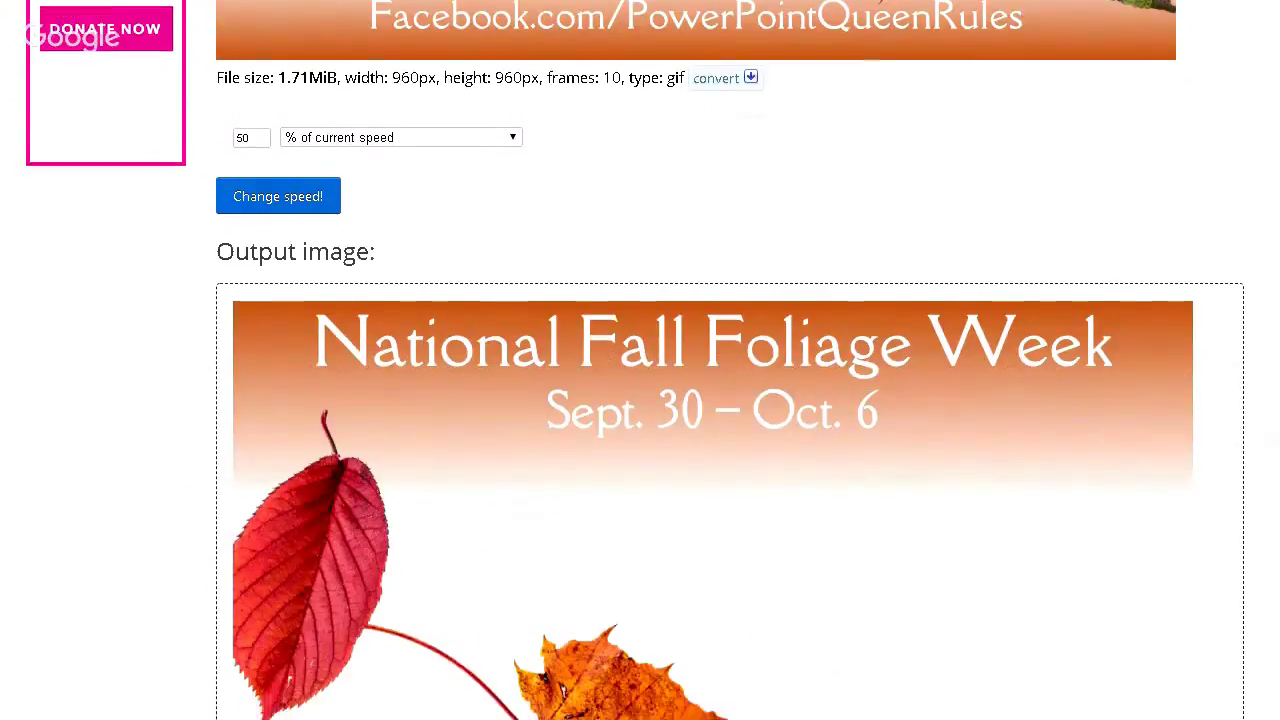
pyautogui.scroll(-3, 640, 400)
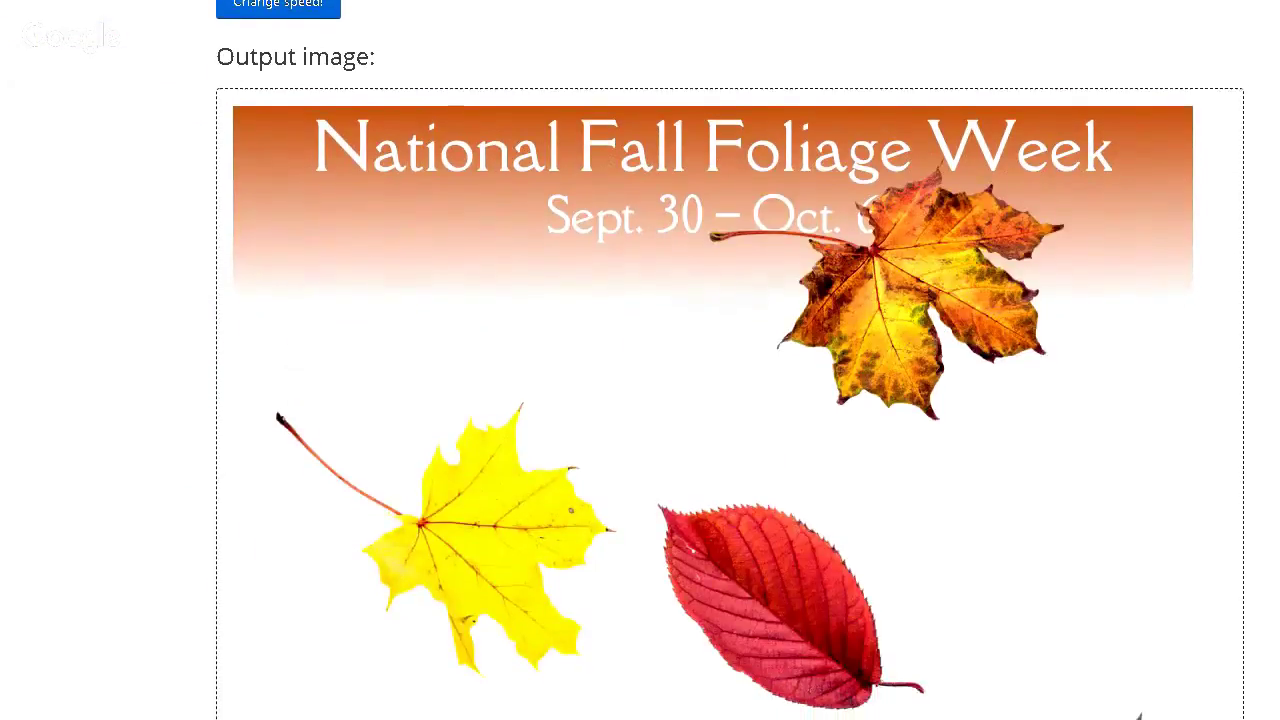
pyautogui.scroll(-1, 640, 400)
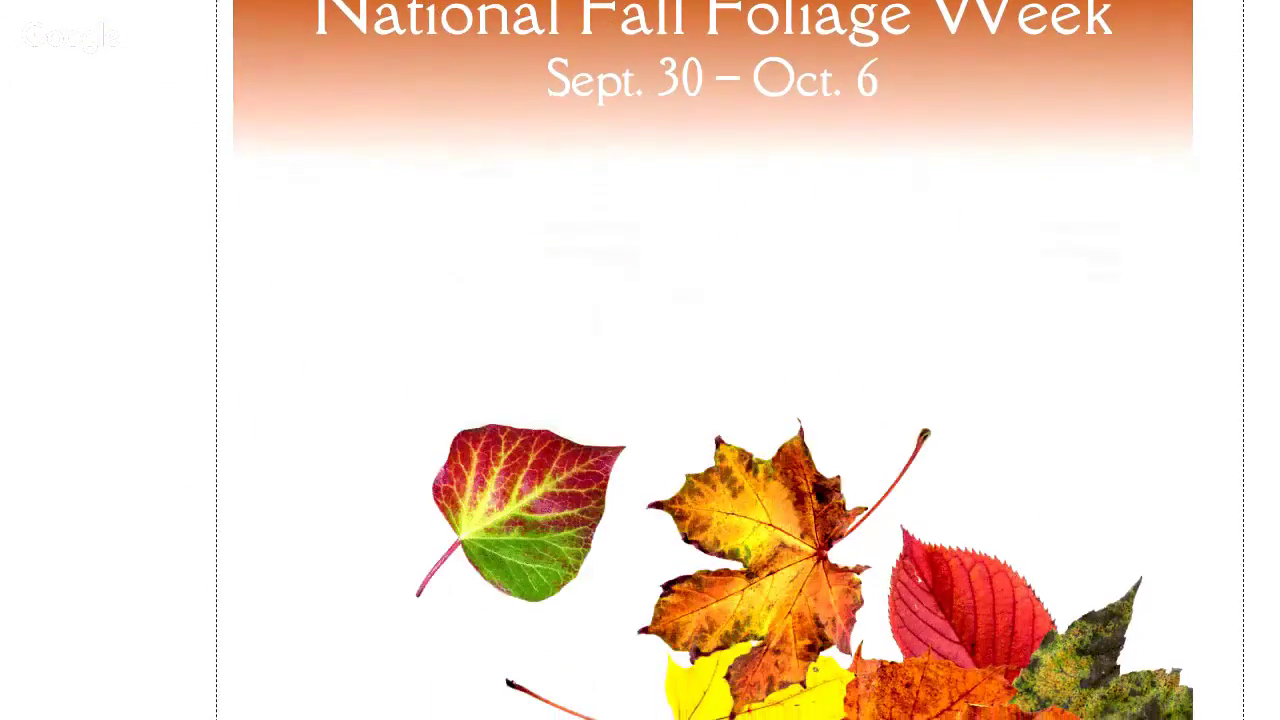
pyautogui.scroll(-1, 640, 400)
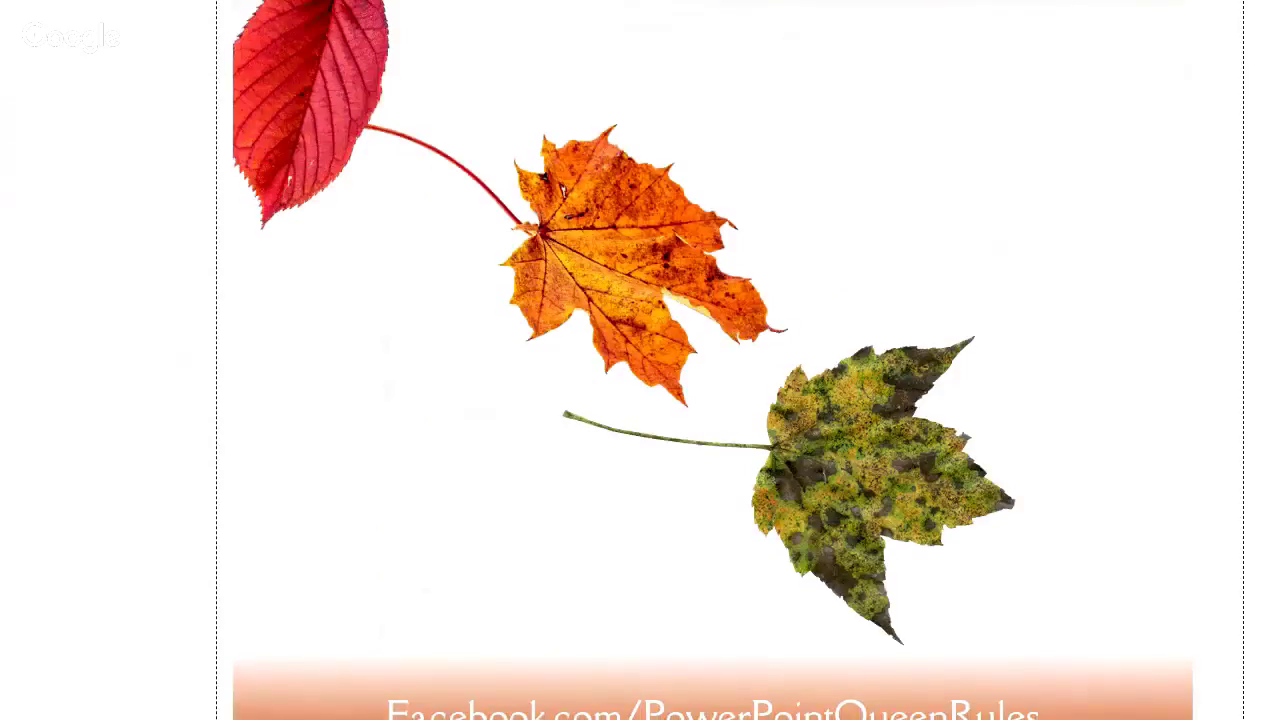
pyautogui.scroll(-1, 640, 400)
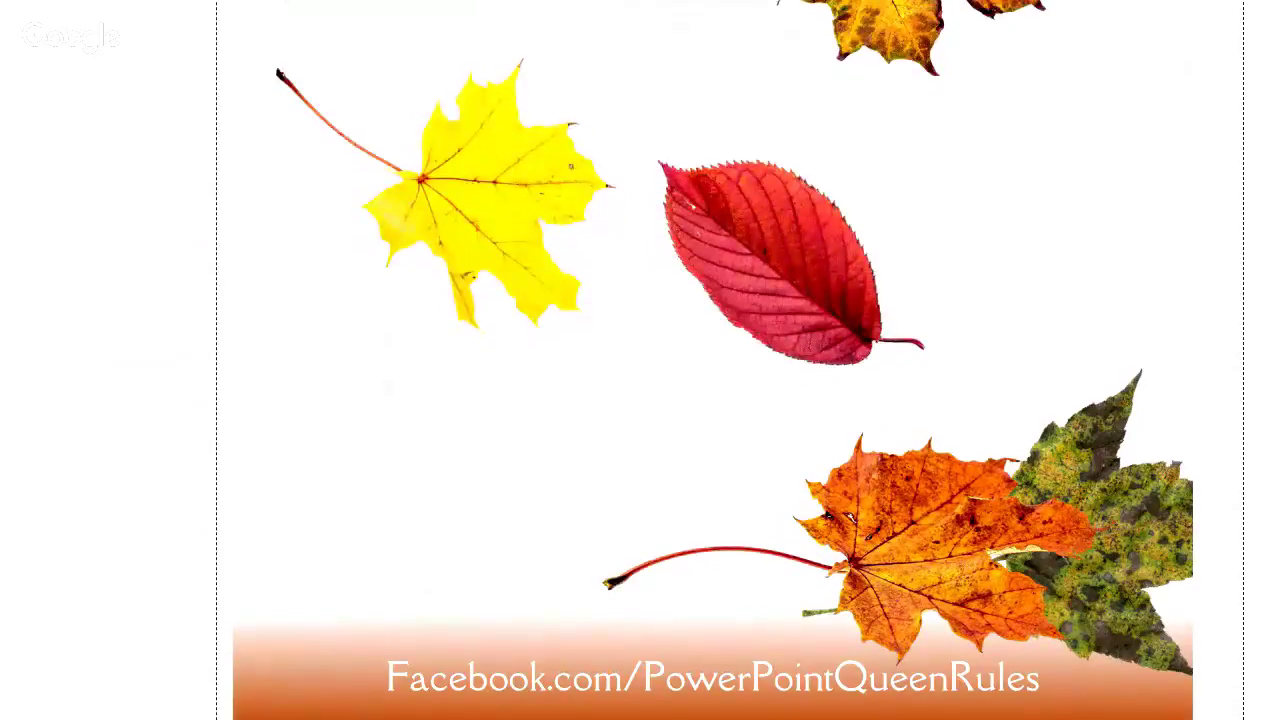
pyautogui.scroll(-2, 640, 400)
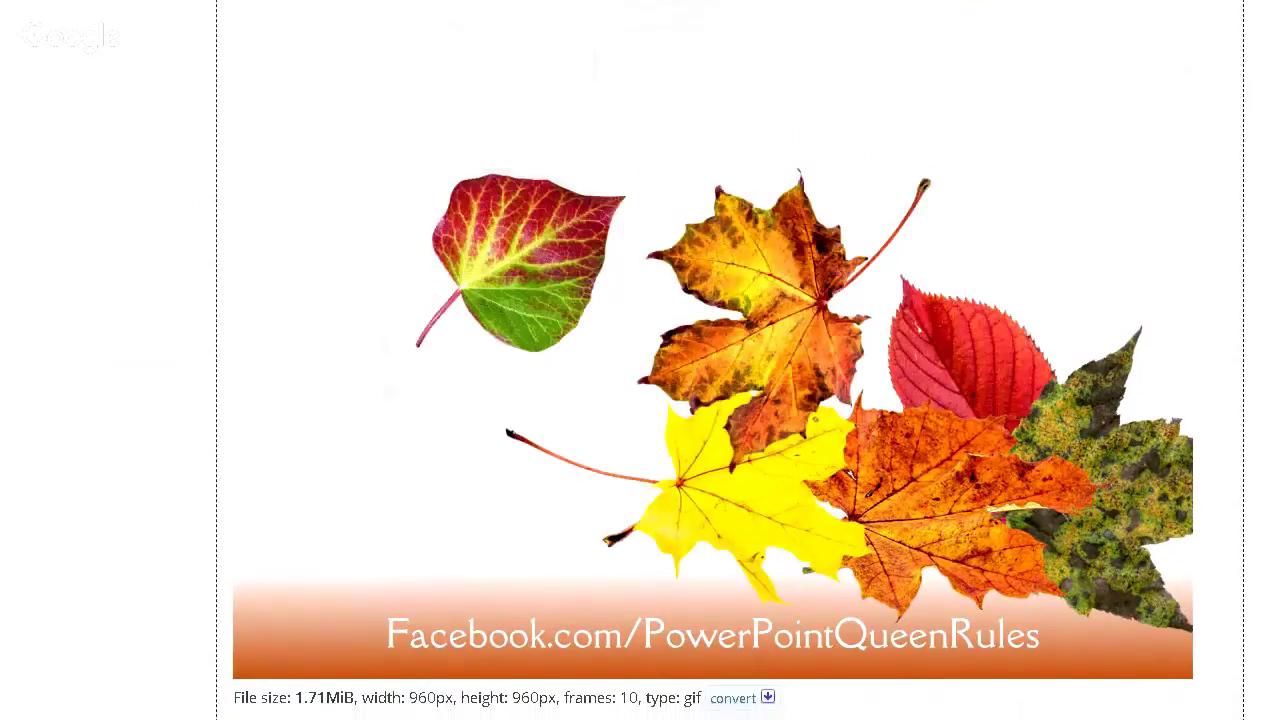
pyautogui.scroll(-6, 640, 400)
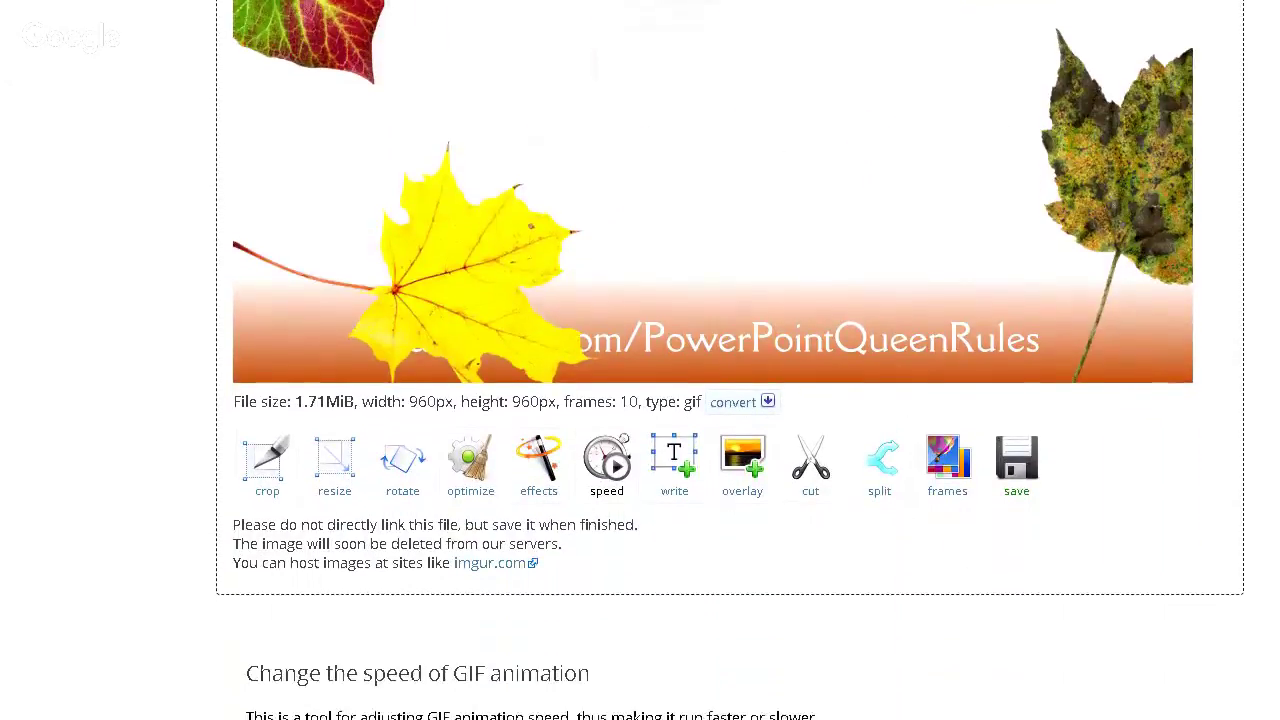
pyautogui.scroll(-1, 640, 400)
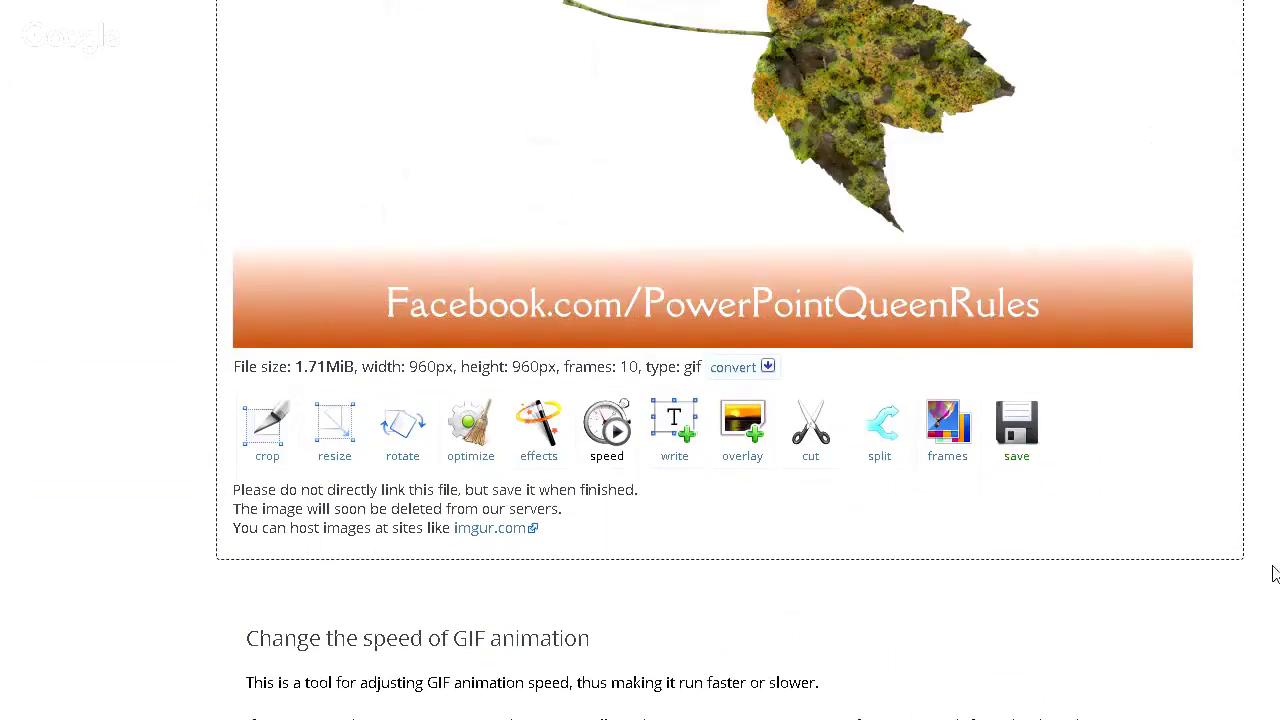
# Step: Save the speed-adjusted GIF in the graphics folder under the file name fall_foliage_GIF.gif
pyautogui.click(1022, 432)
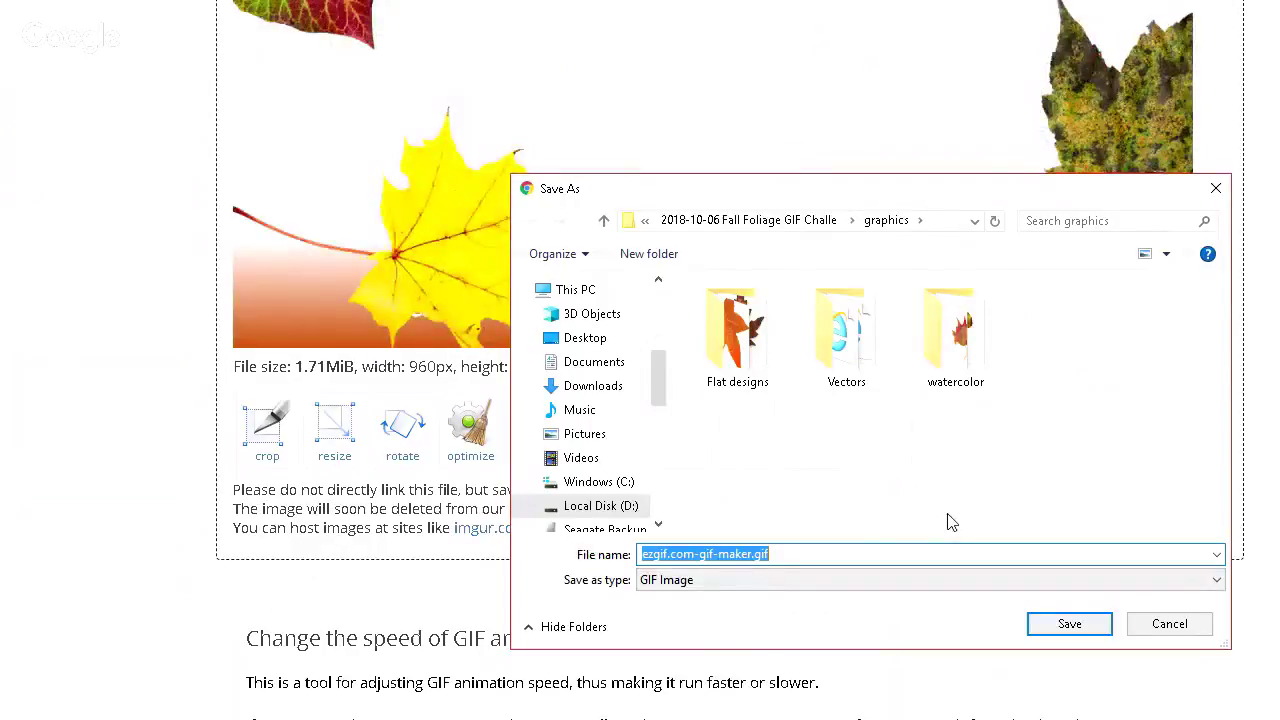
pyautogui.click(751, 555)
pyautogui.press('BackSpace')
pyautogui.press('BackSpace')
pyautogui.press('BackSpace')
pyautogui.press('BackSpace')
pyautogui.press('BackSpace')
pyautogui.press('BackSpace')
pyautogui.press('BackSpace')
pyautogui.press('BackSpace')
pyautogui.press('BackSpace')
pyautogui.press('BackSpace')
pyautogui.press('BackSpace')
pyautogui.press('BackSpace')
pyautogui.press('BackSpace')
pyautogui.press('BackSpace')
pyautogui.press('BackSpace')
pyautogui.press('BackSpace')
pyautogui.press('BackSpace')
pyautogui.press('BackSpace')
pyautogui.press('BackSpace')
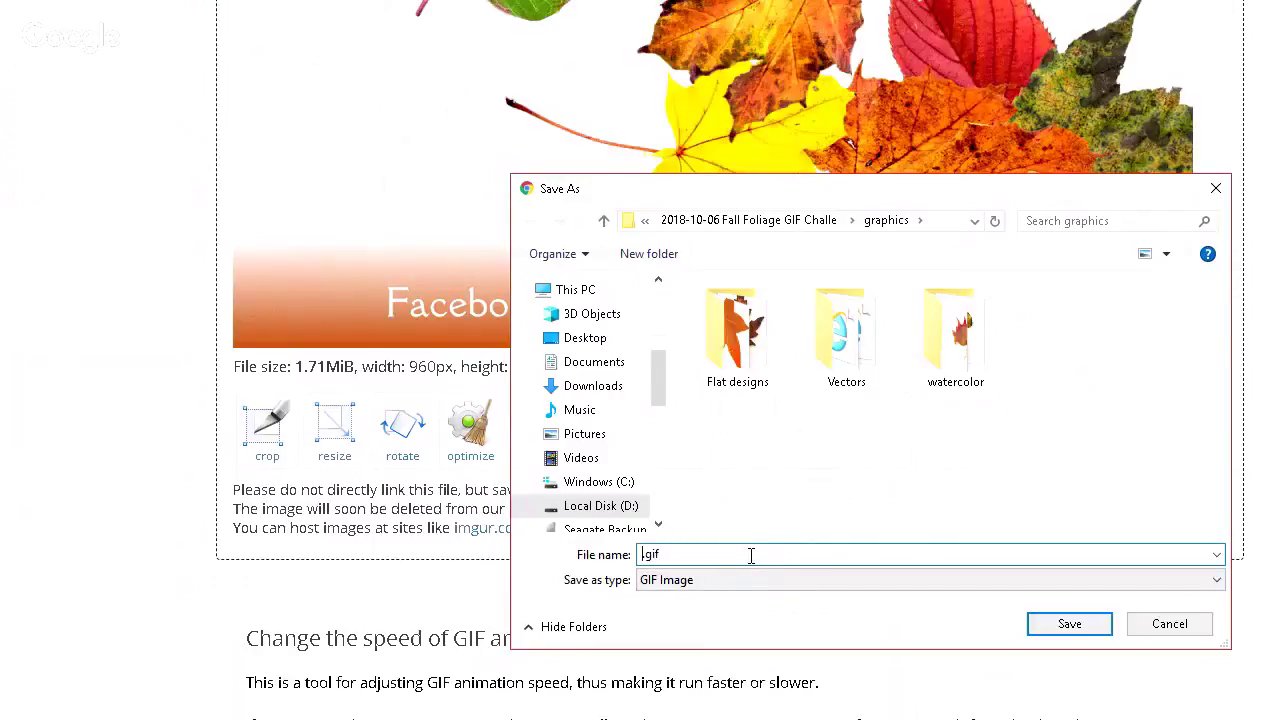
pyautogui.write('fall_')
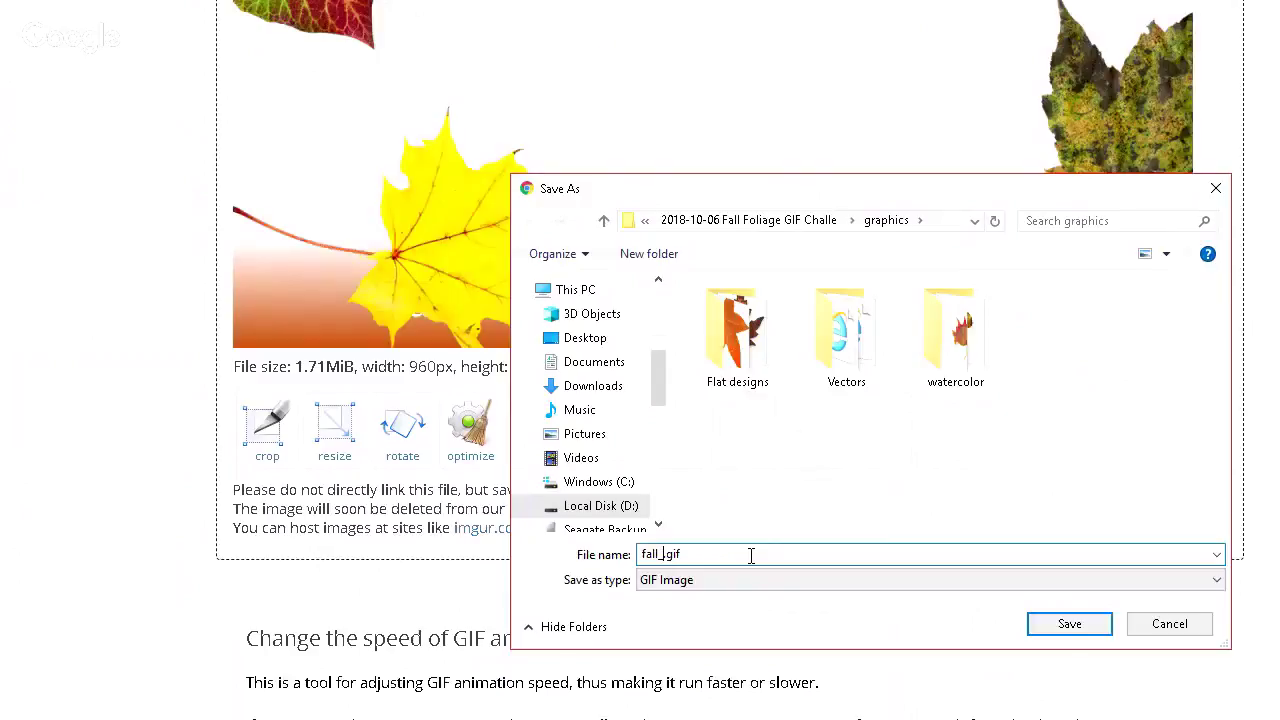
pyautogui.write('foliage_')
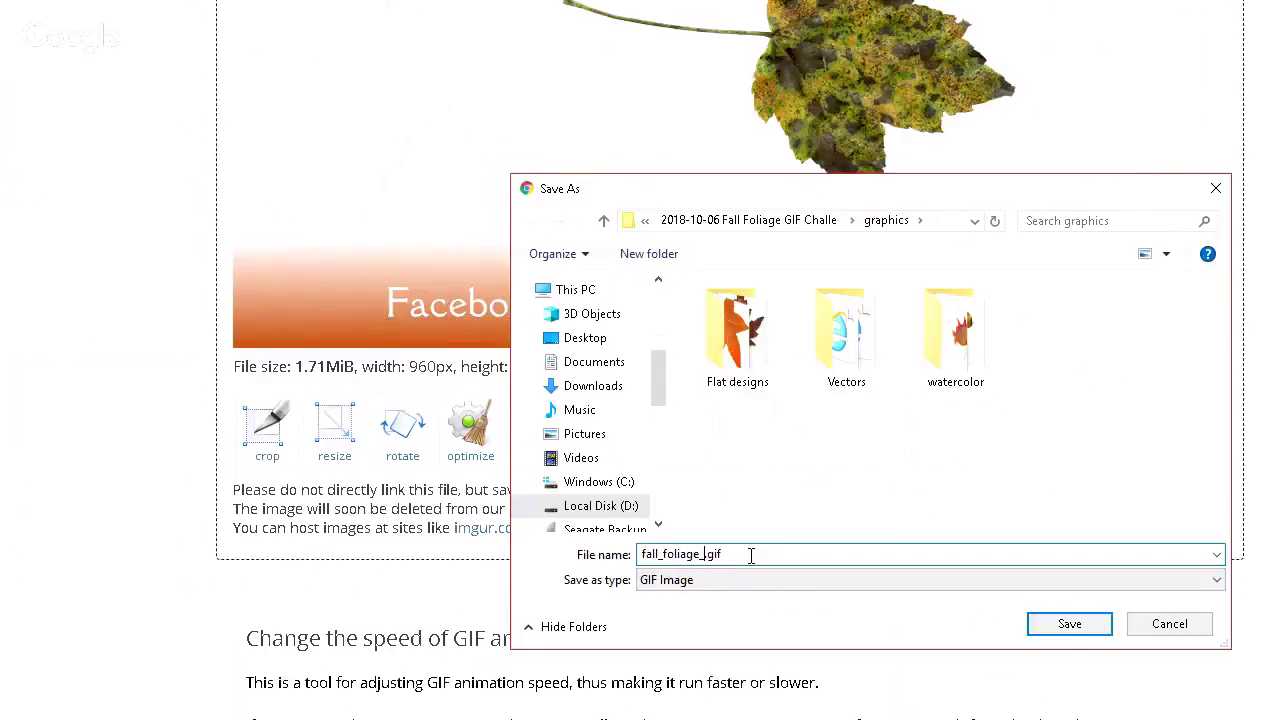
pyautogui.write('GIF')
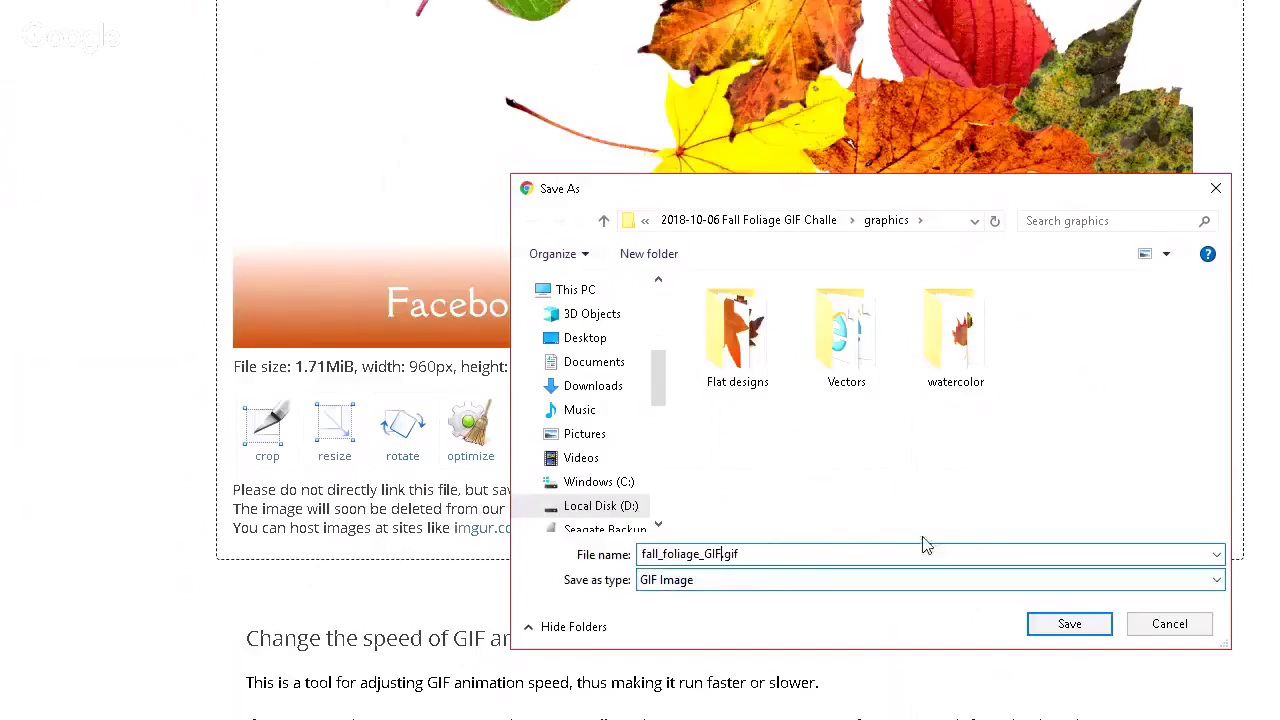
pyautogui.click(1063, 624)
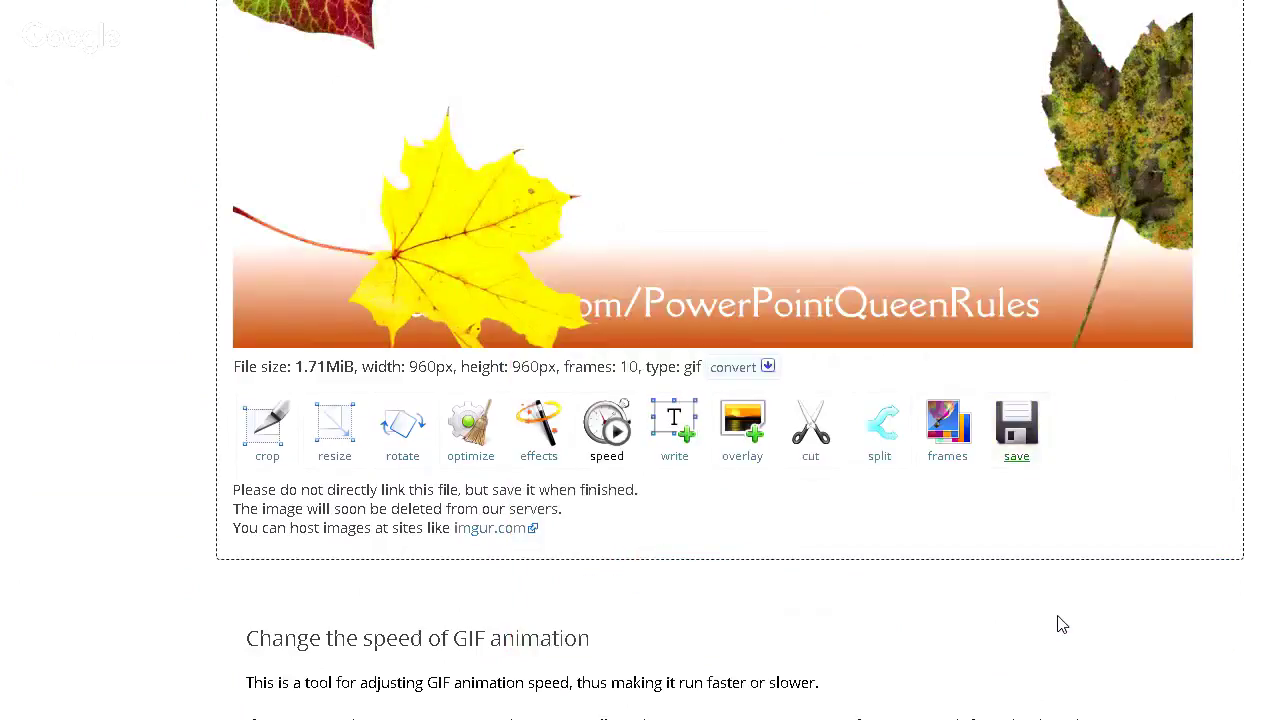